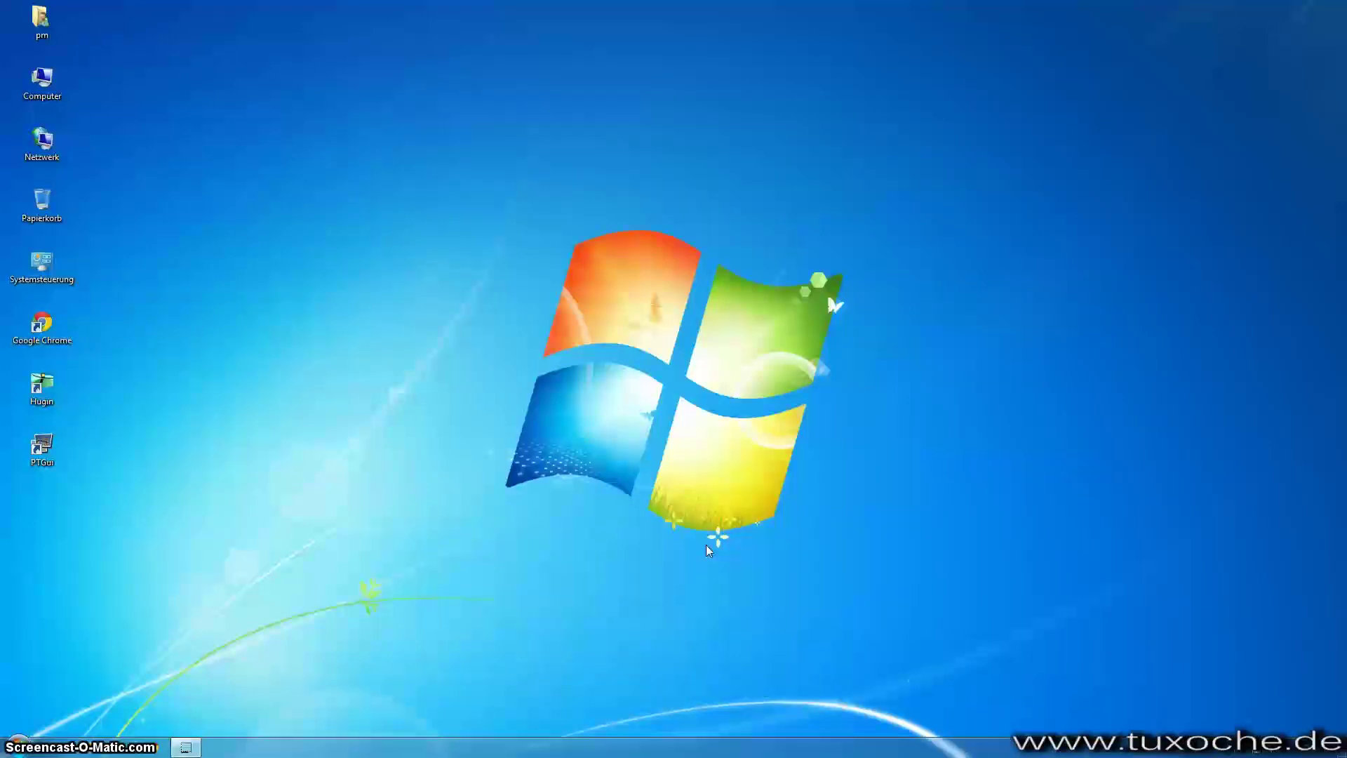
Step: Open the Fotos folder in Eigene Bilder and look through the source photos for the panorama
click(707, 545)
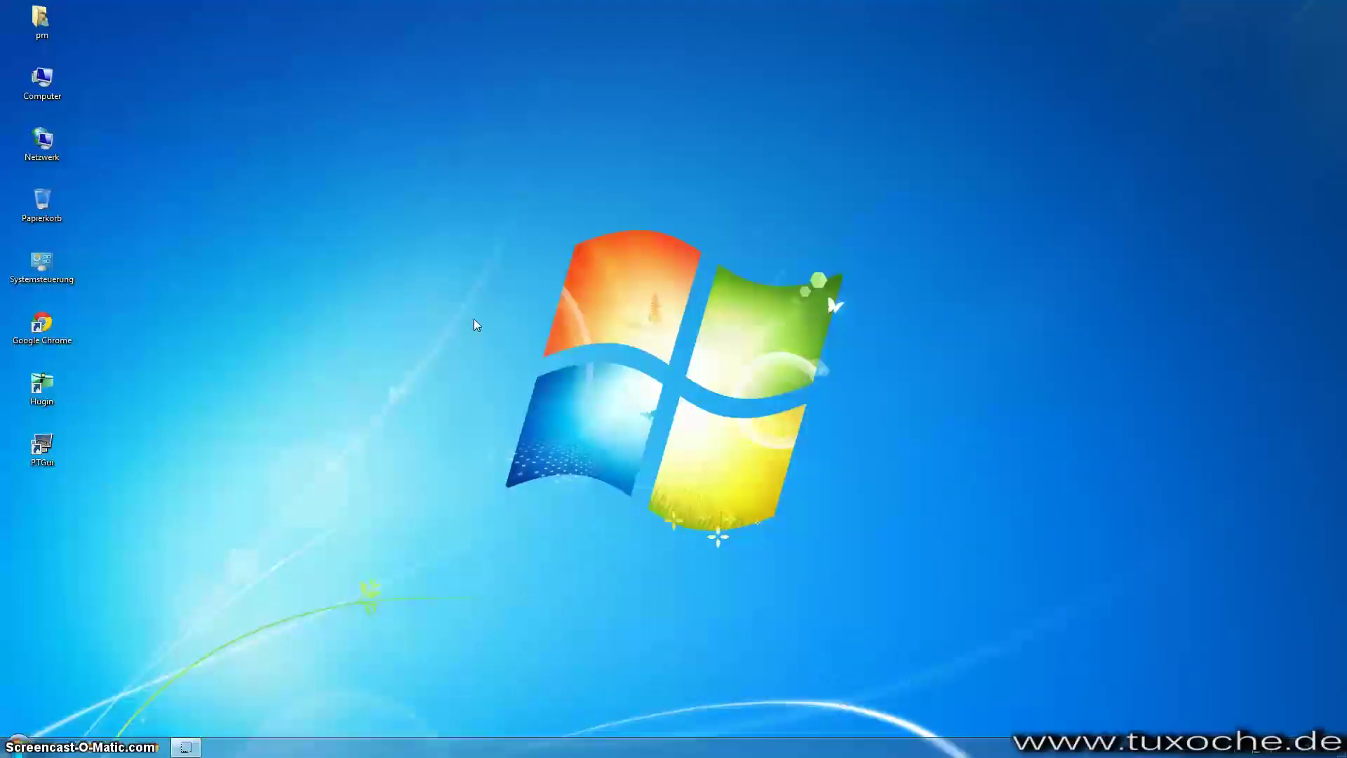
double_click(40, 21)
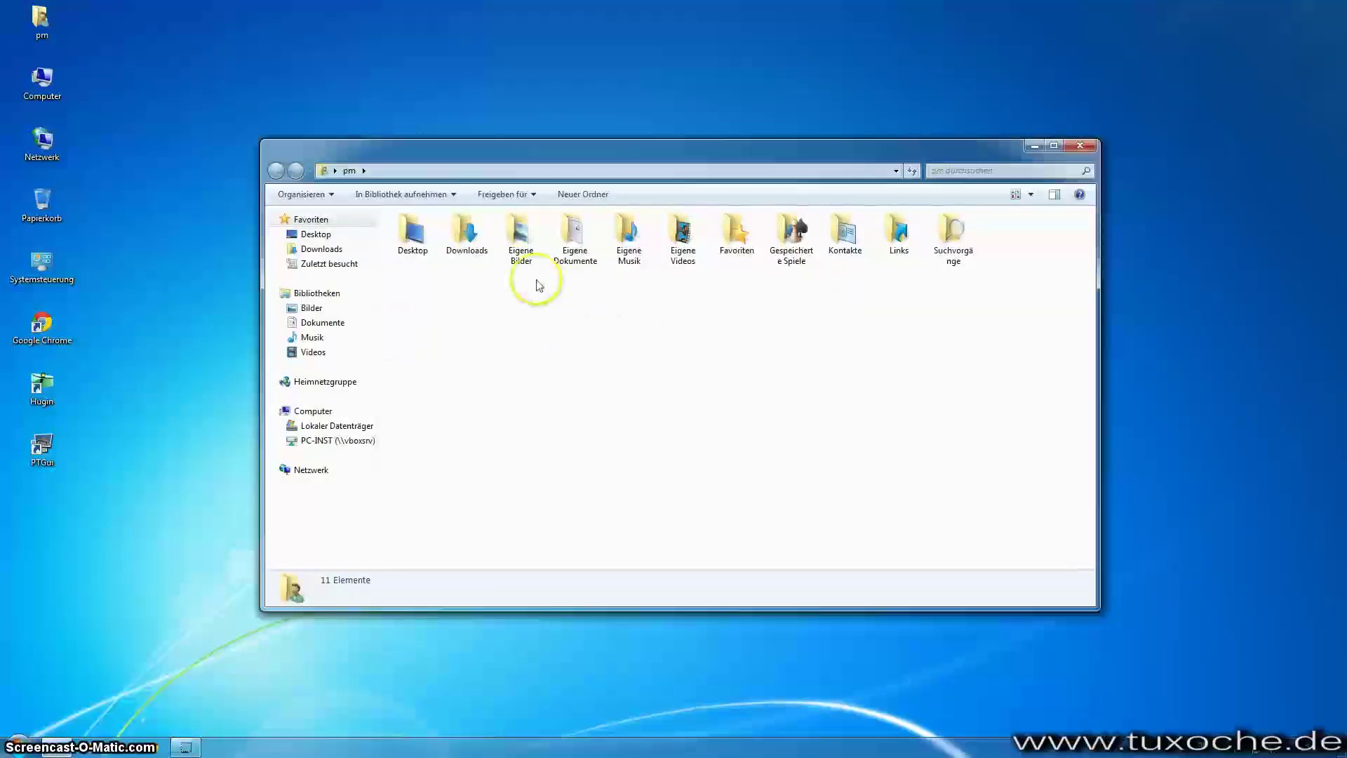
double_click(521, 237)
double_click(422, 261)
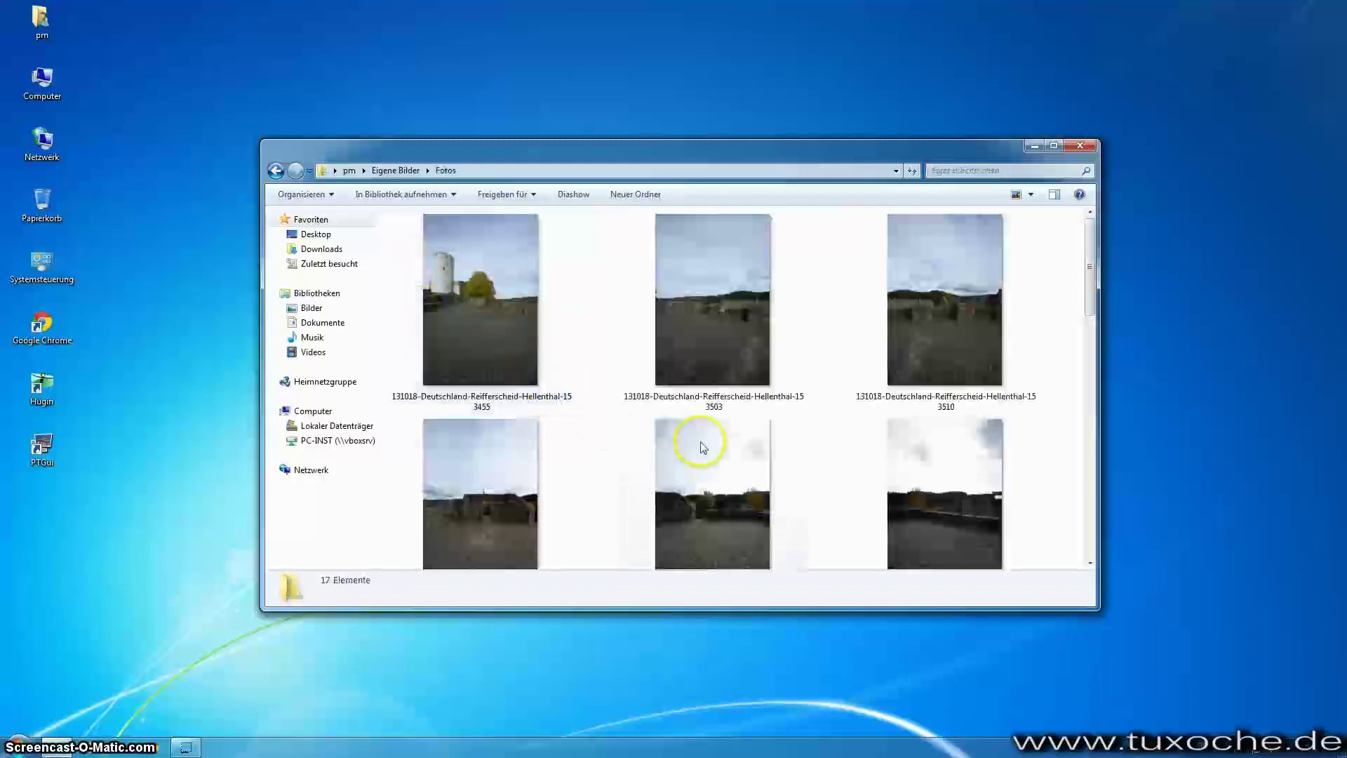
scroll(617, 406, down, 5)
scroll(617, 407, down, 2)
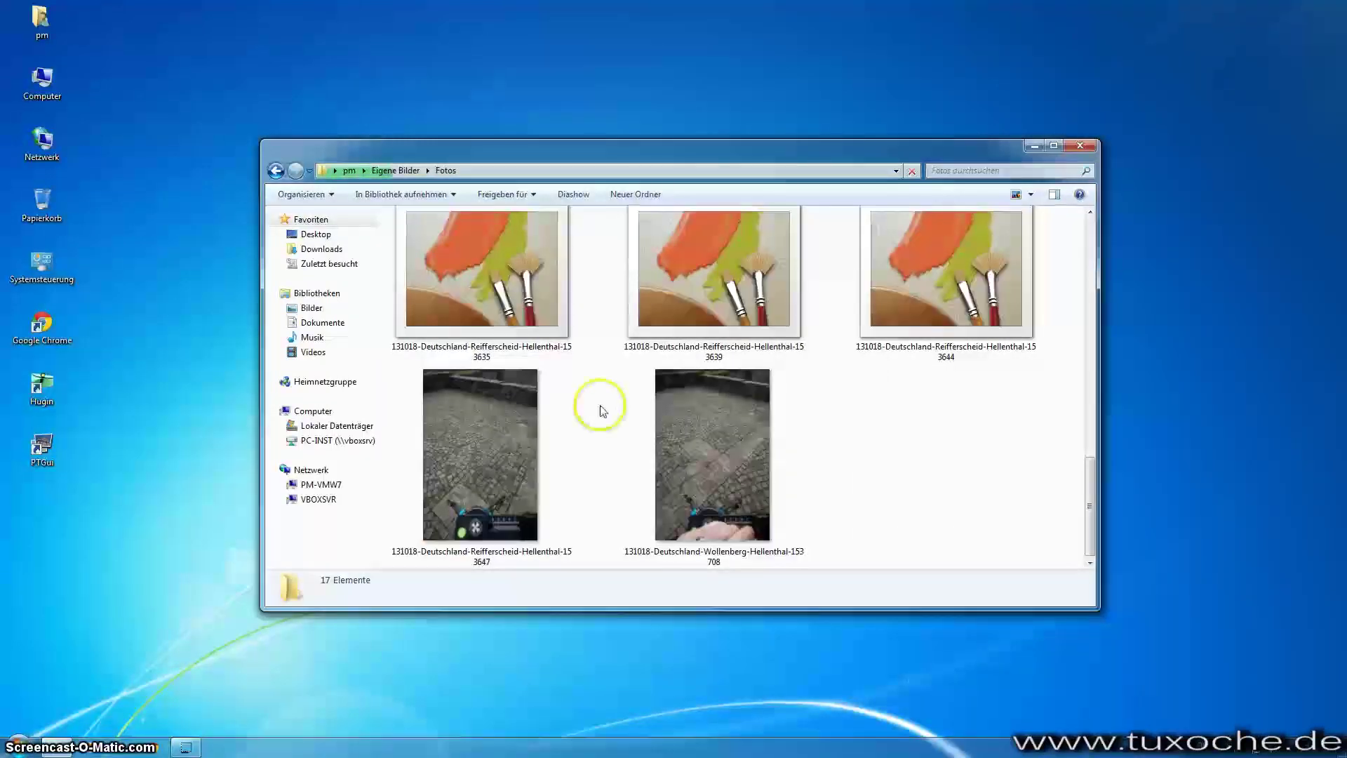
scroll(762, 453, up, 3)
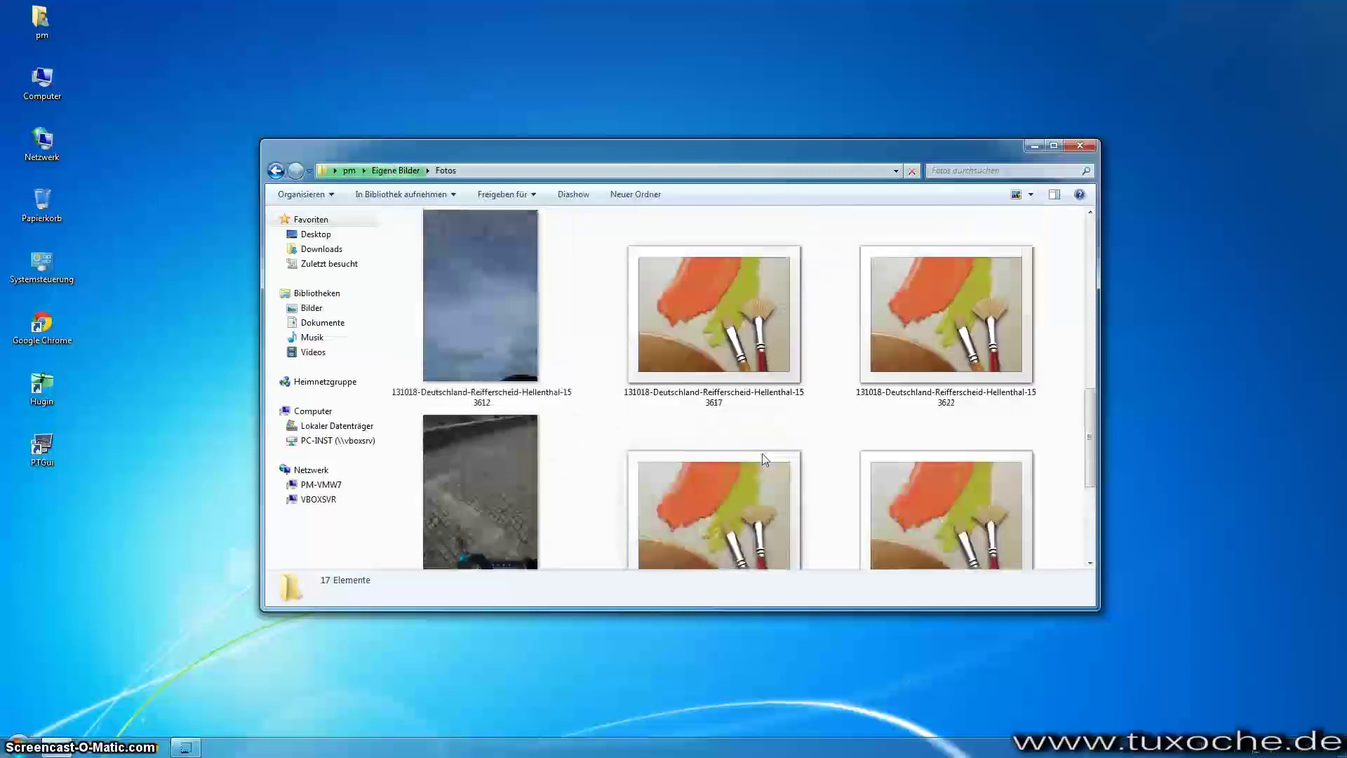
scroll(668, 450, down, 3)
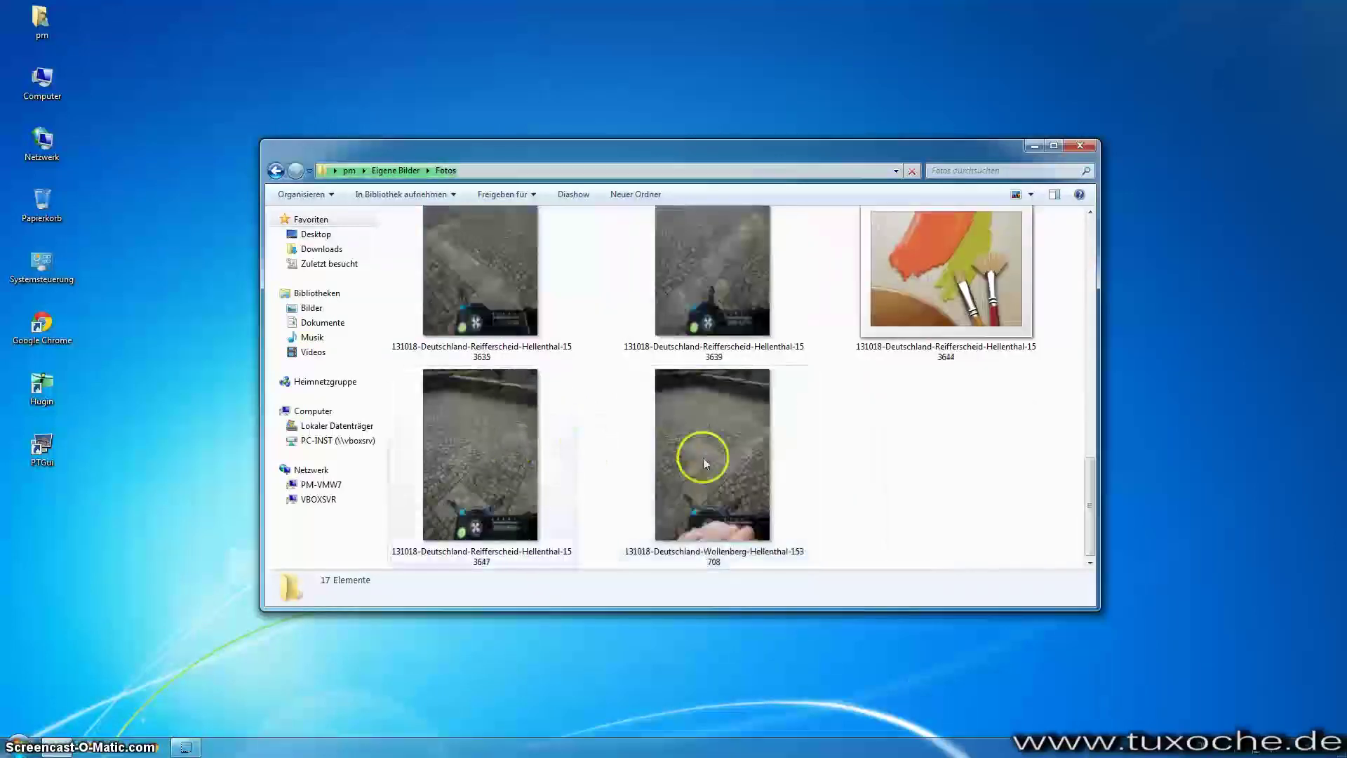
mouse_move(706, 460)
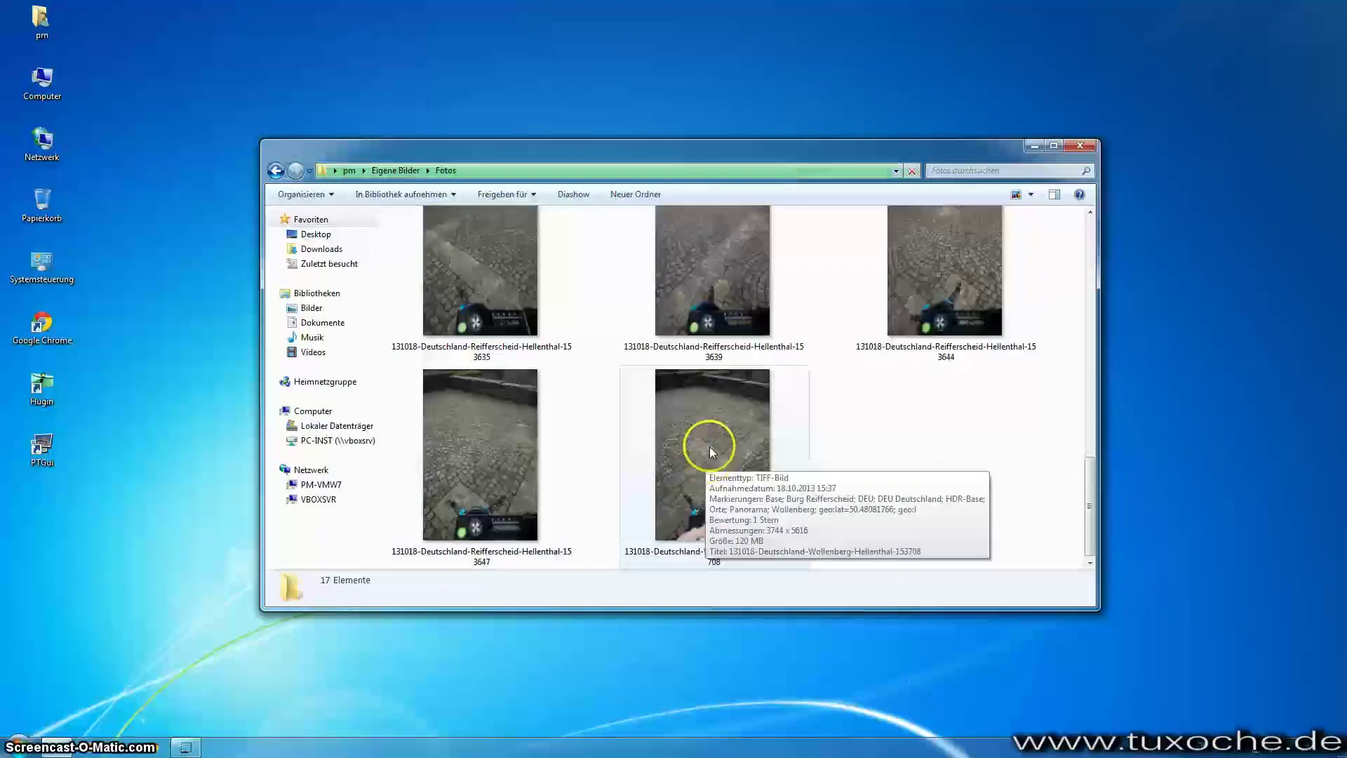
click(1036, 146)
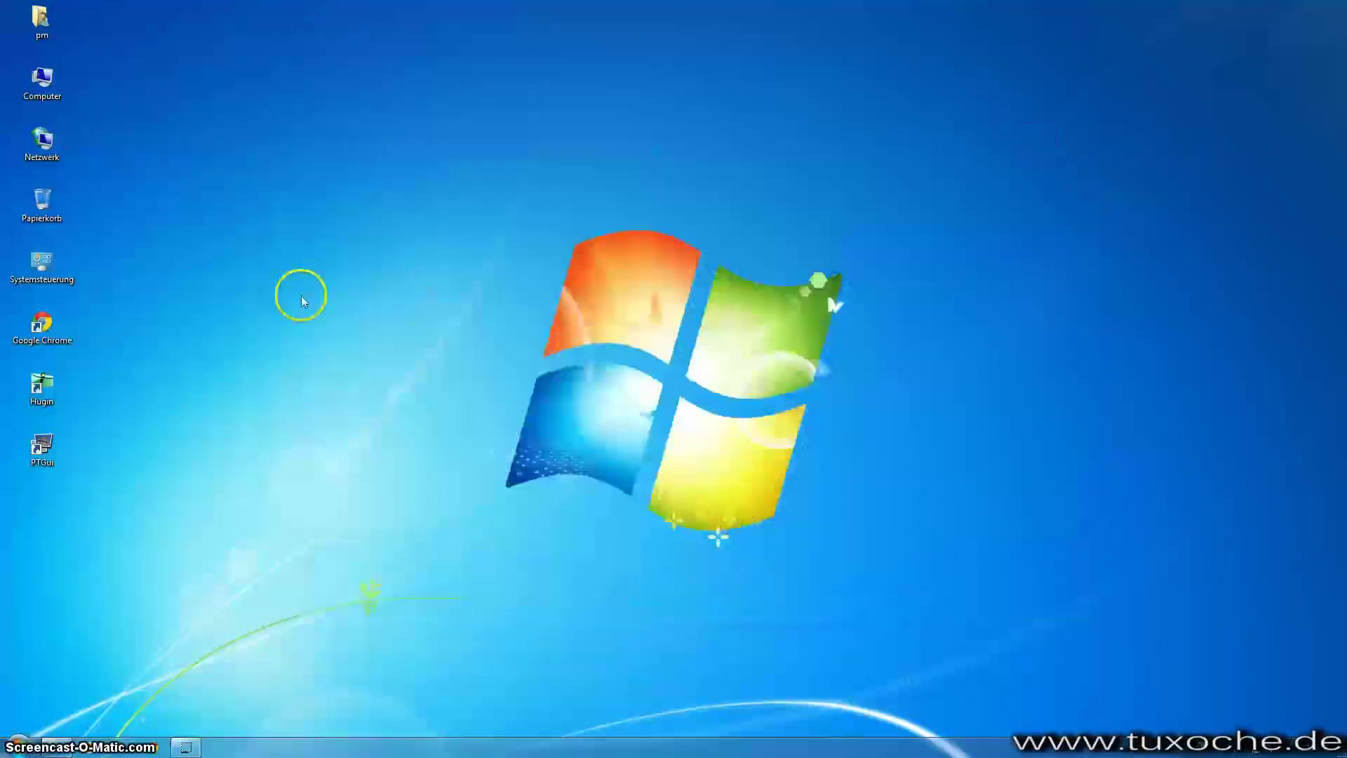
Step: Switch to PTGui and load the photos from 153455 through 153647 out of the Fotos folder
click(49, 442)
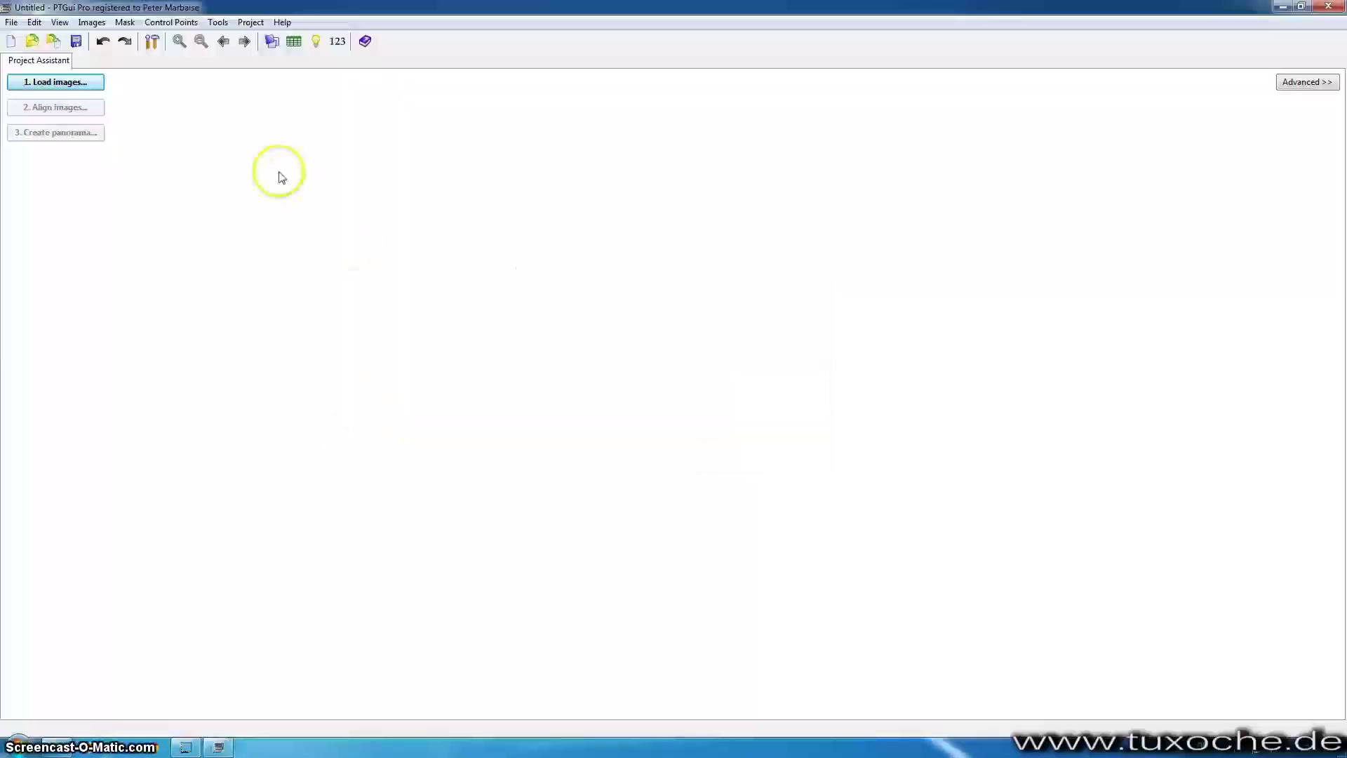
click(87, 84)
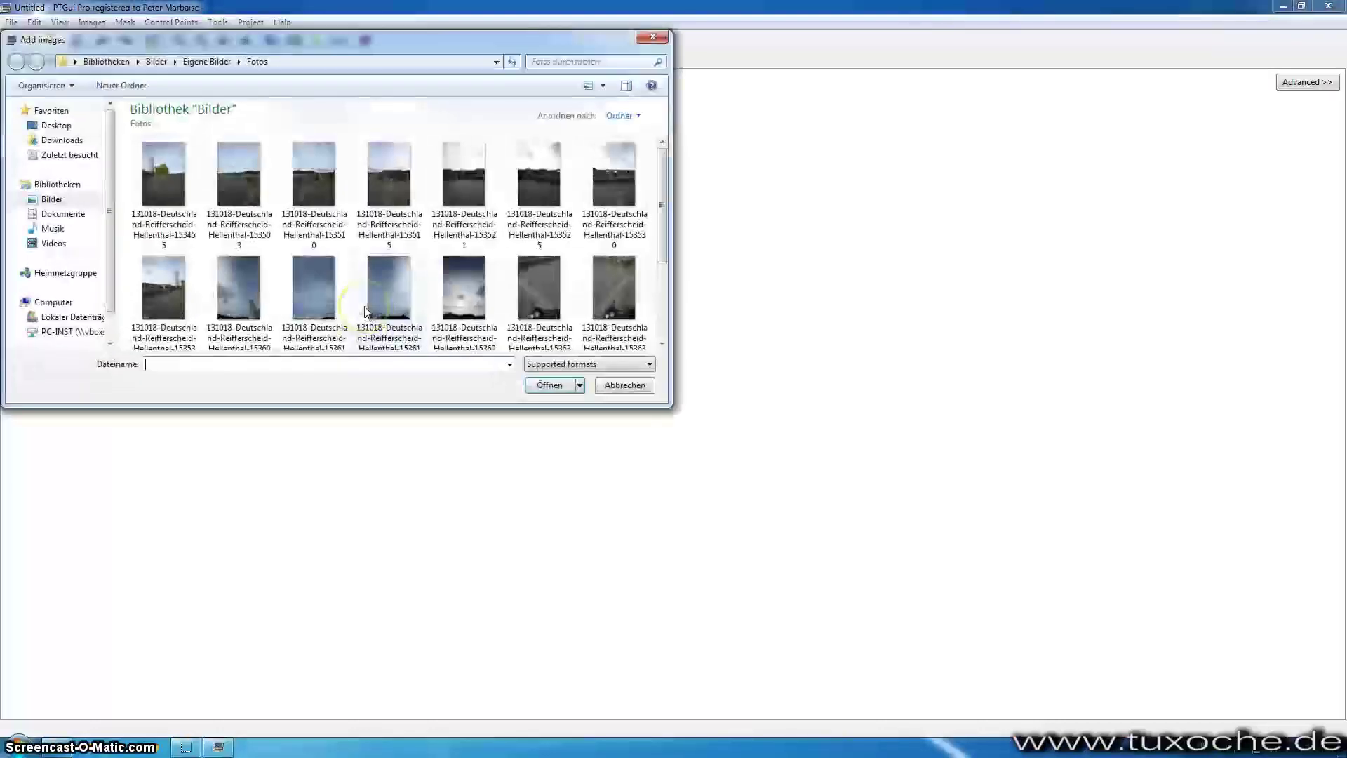
click(188, 185)
scroll(416, 252, down, 3)
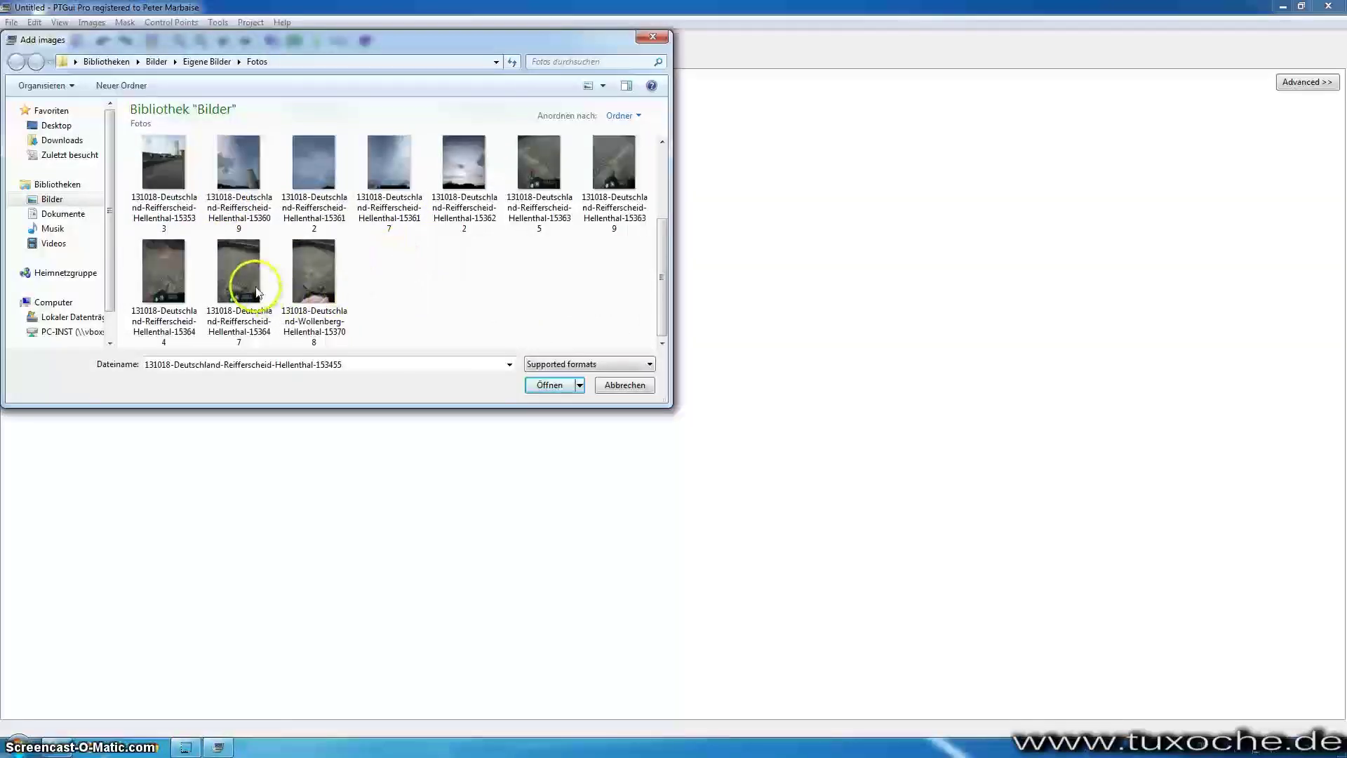
shift+click(258, 292)
click(555, 386)
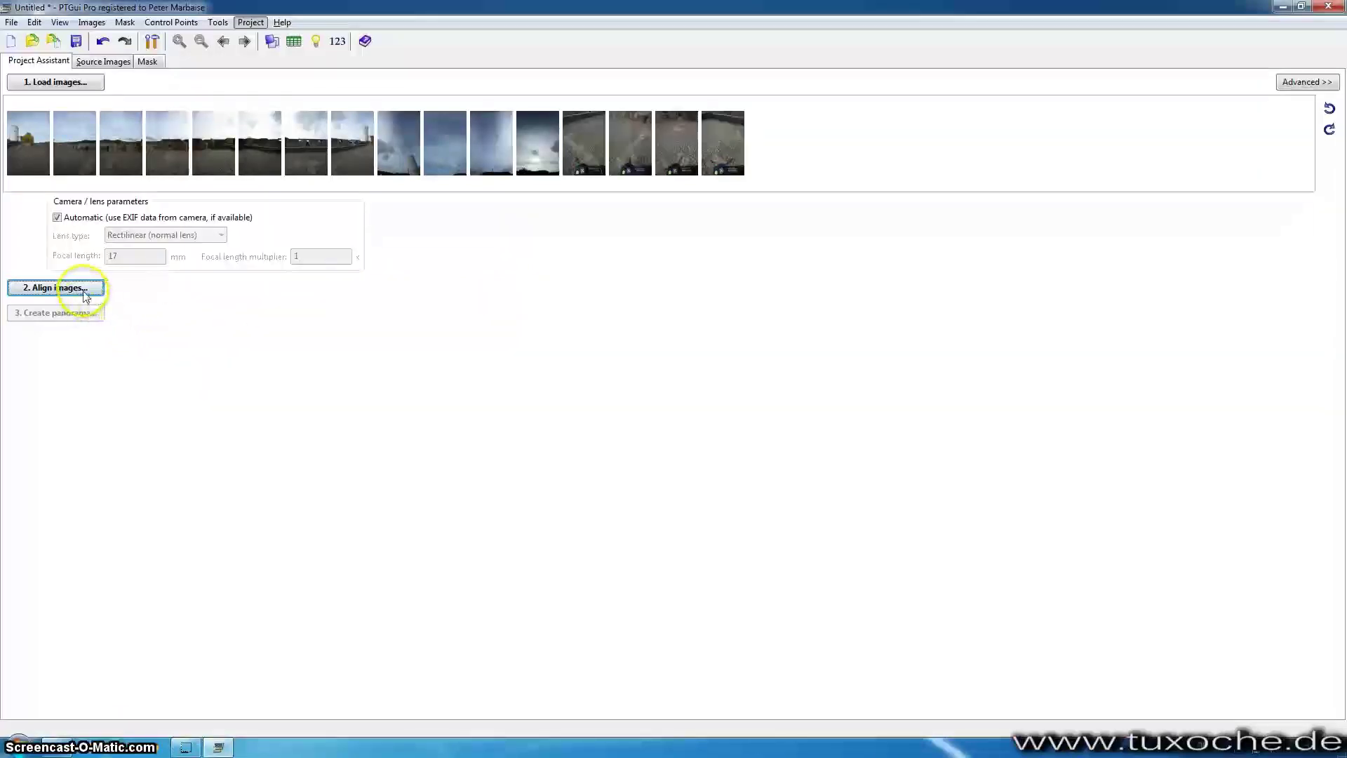
Step: Align the images, agree to add control points, and open orphaned image 9 beside image 1
click(57, 288)
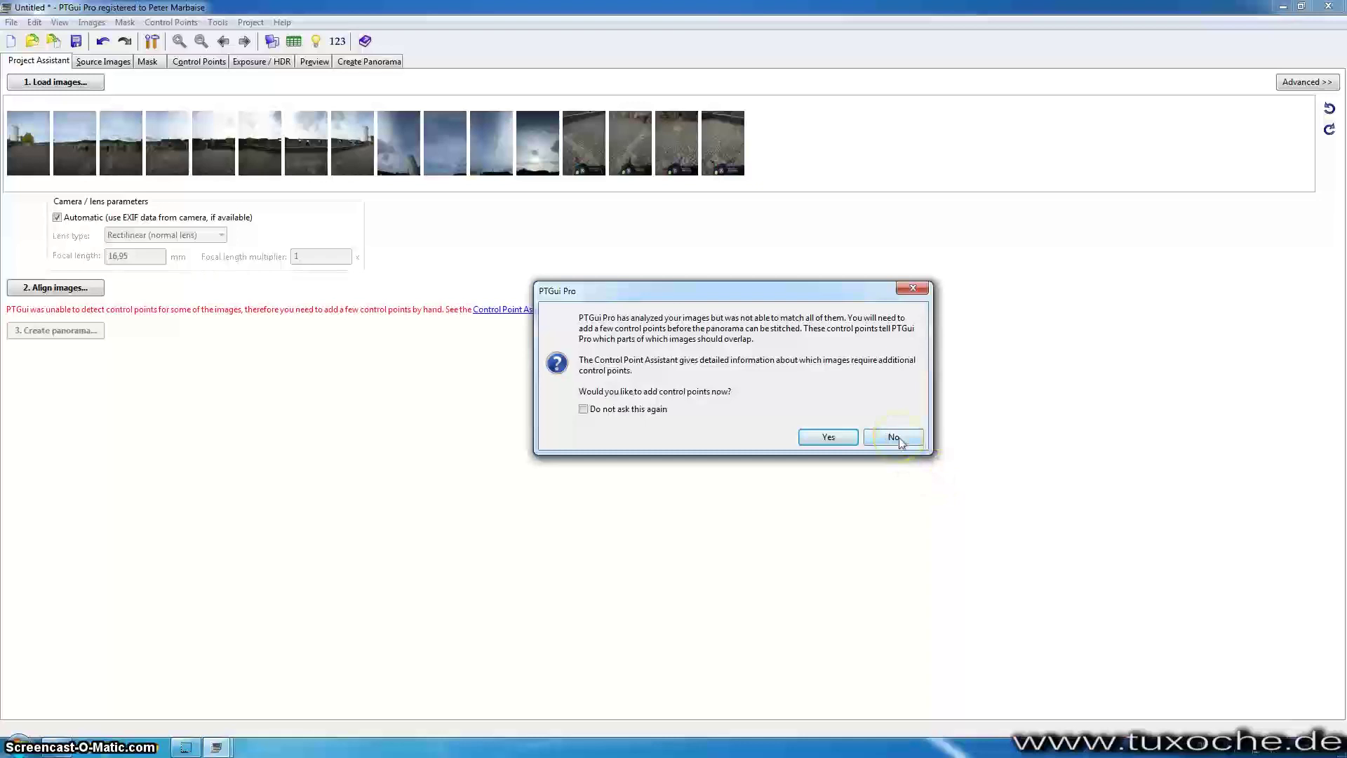
click(830, 437)
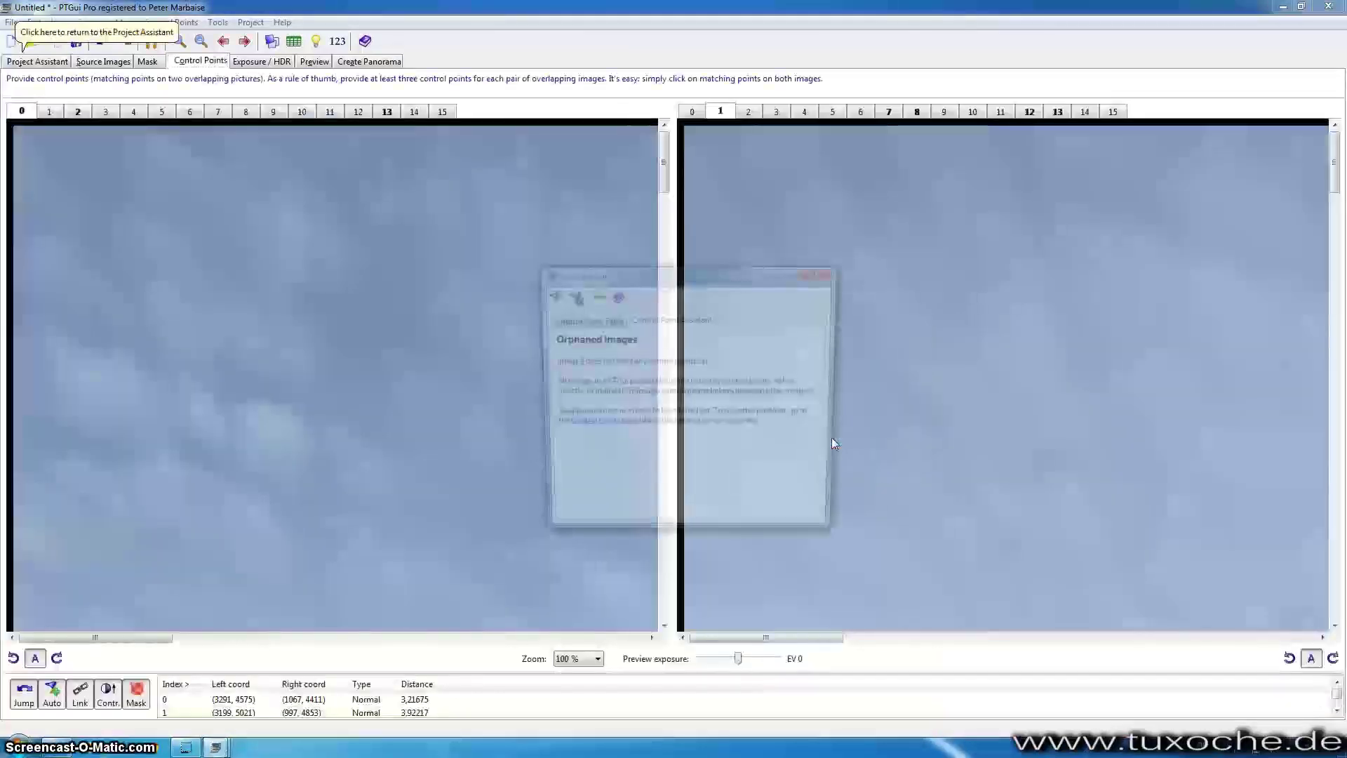
click(576, 362)
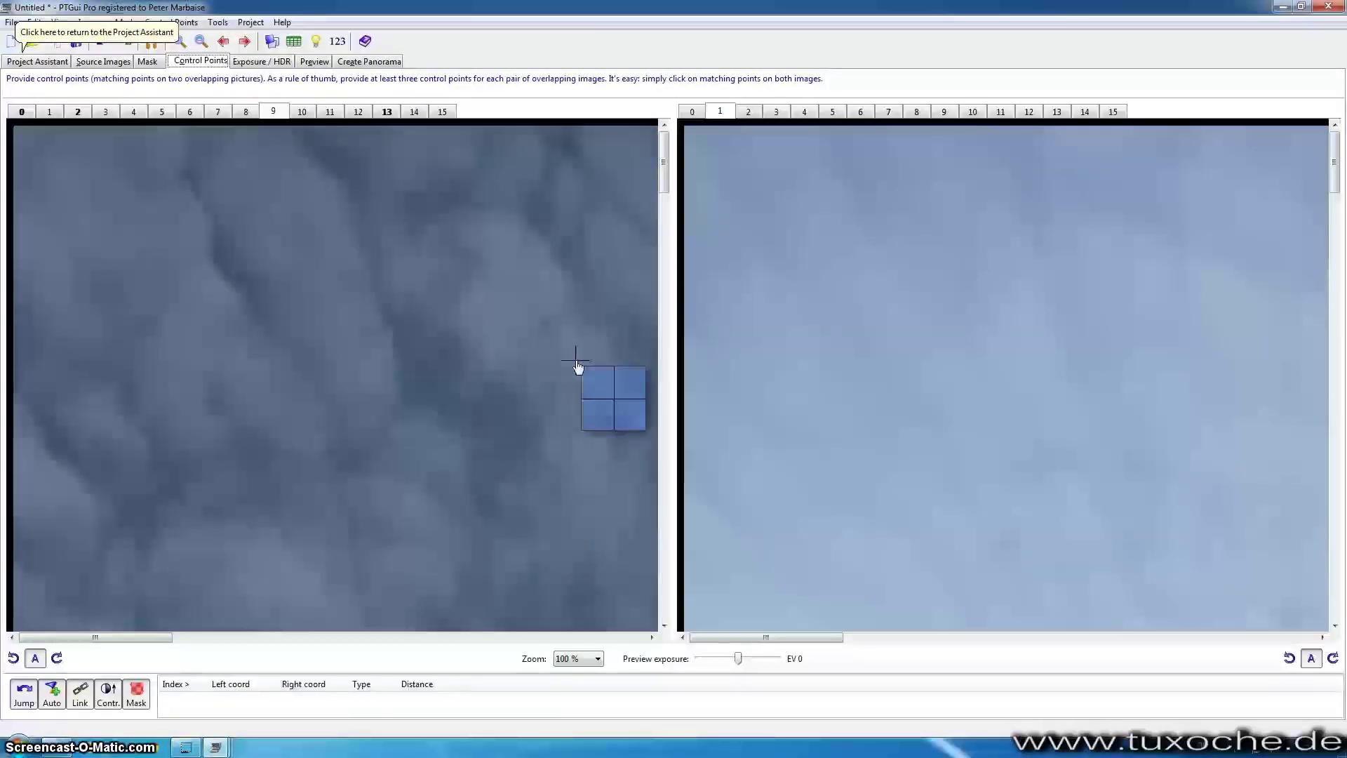
Step: Set the control point view's zoom to Fit and examine images 9 and 1 in full
click(578, 660)
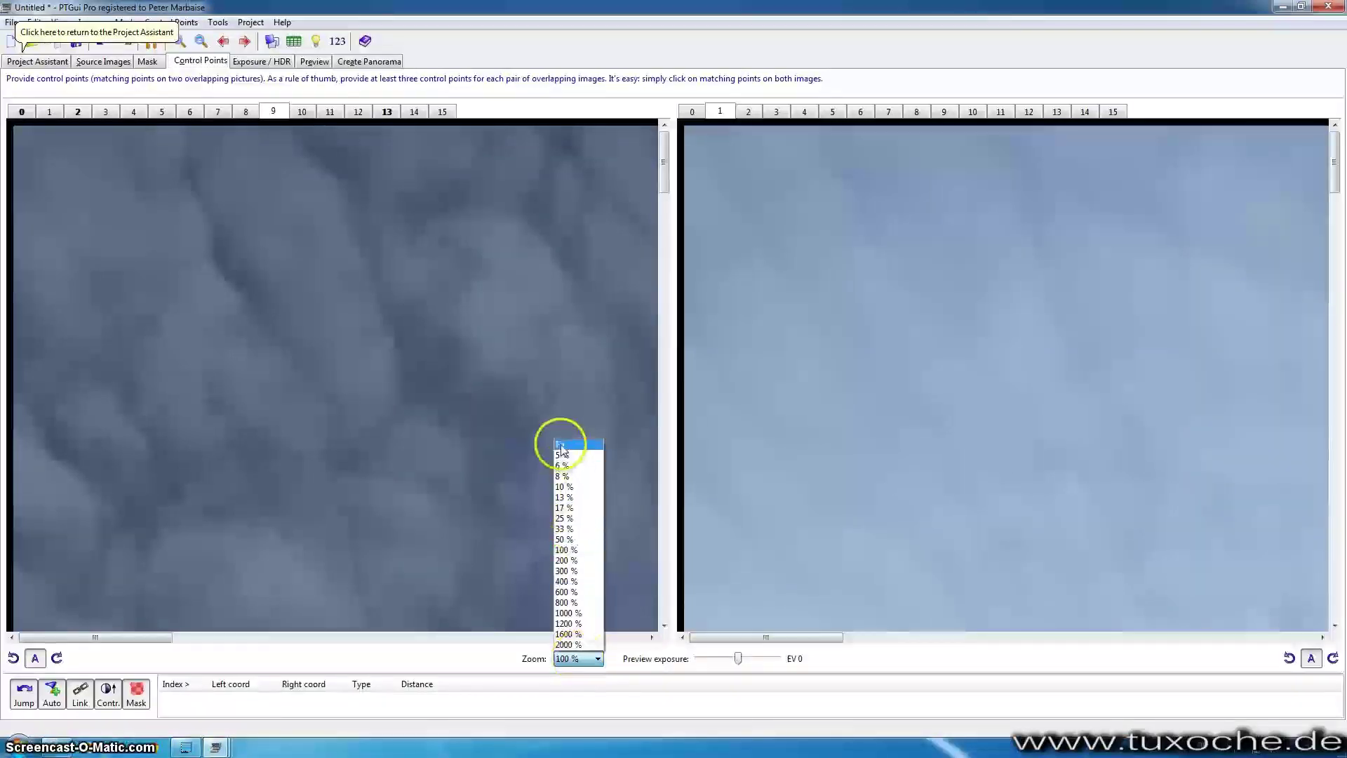
click(561, 445)
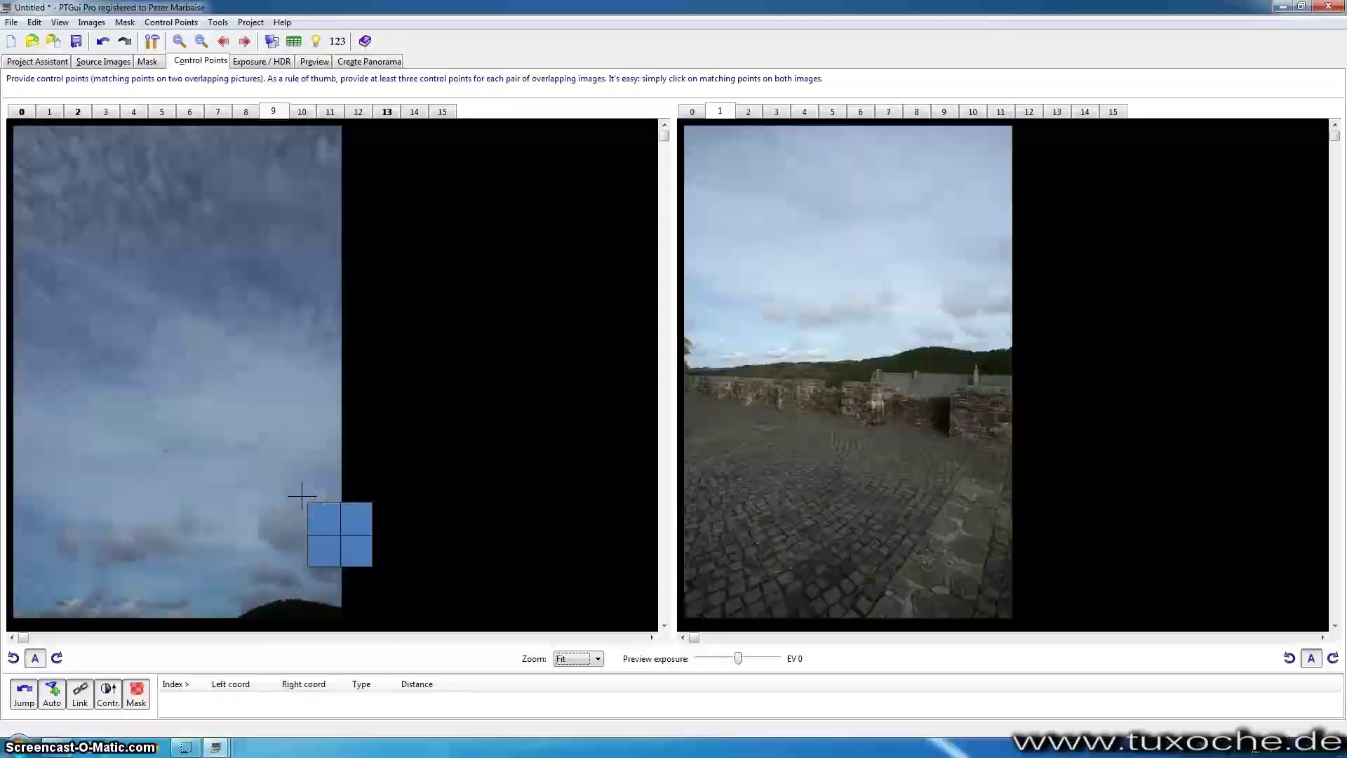
drag(336, 493, 457, 511)
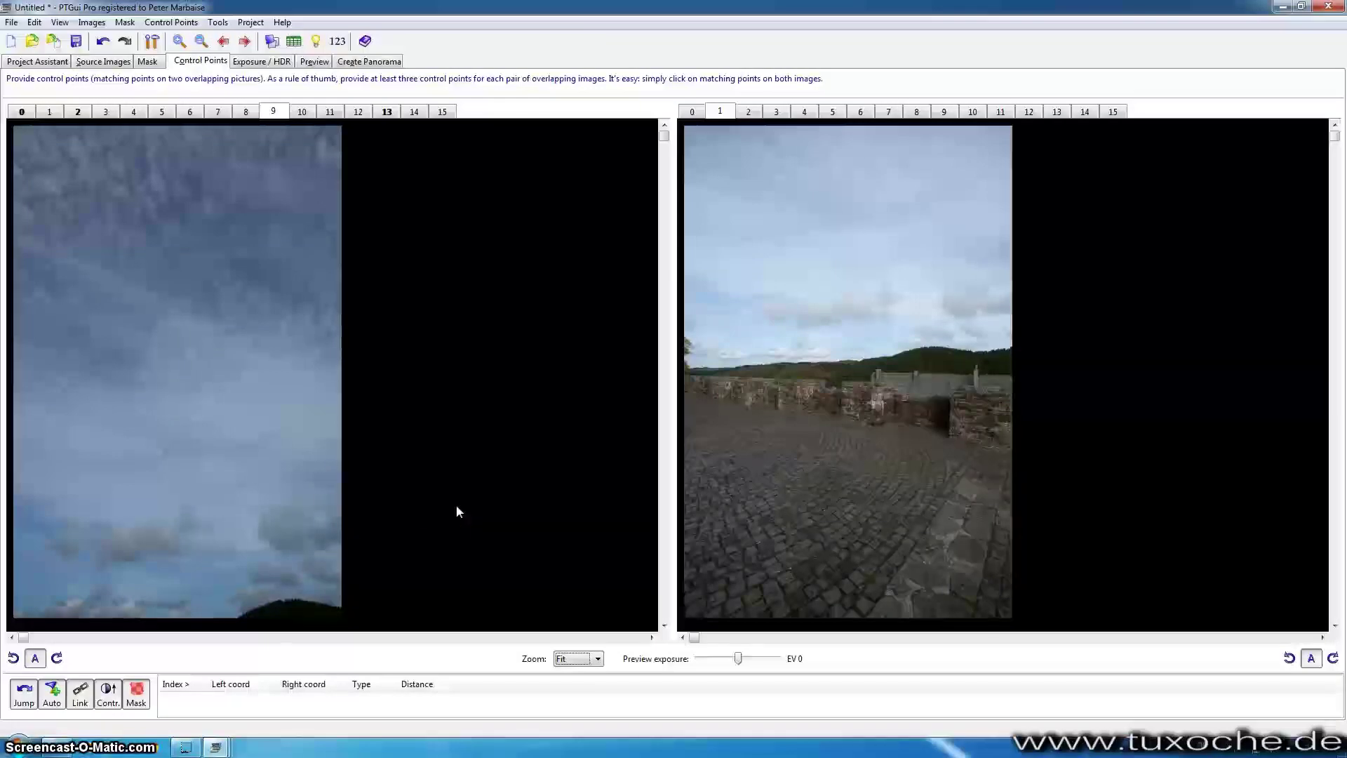
mouse_move(448, 515)
mouse_down()
mouse_move(320, 599)
mouse_move(467, 592)
mouse_up()
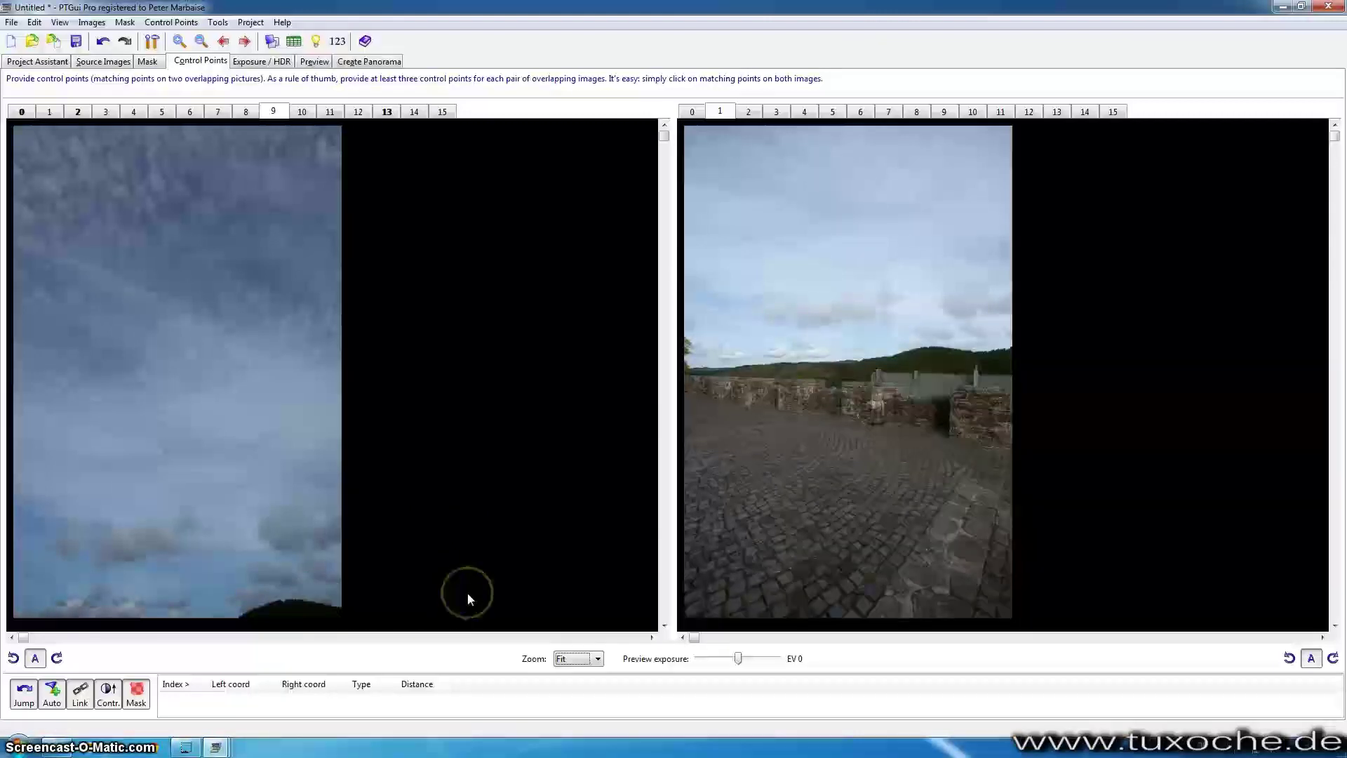
Step: In the Panorama Editor, move individual image 9 into the empty sky gap above image 1, then return to whole-panorama editing
key(ctrl+e)
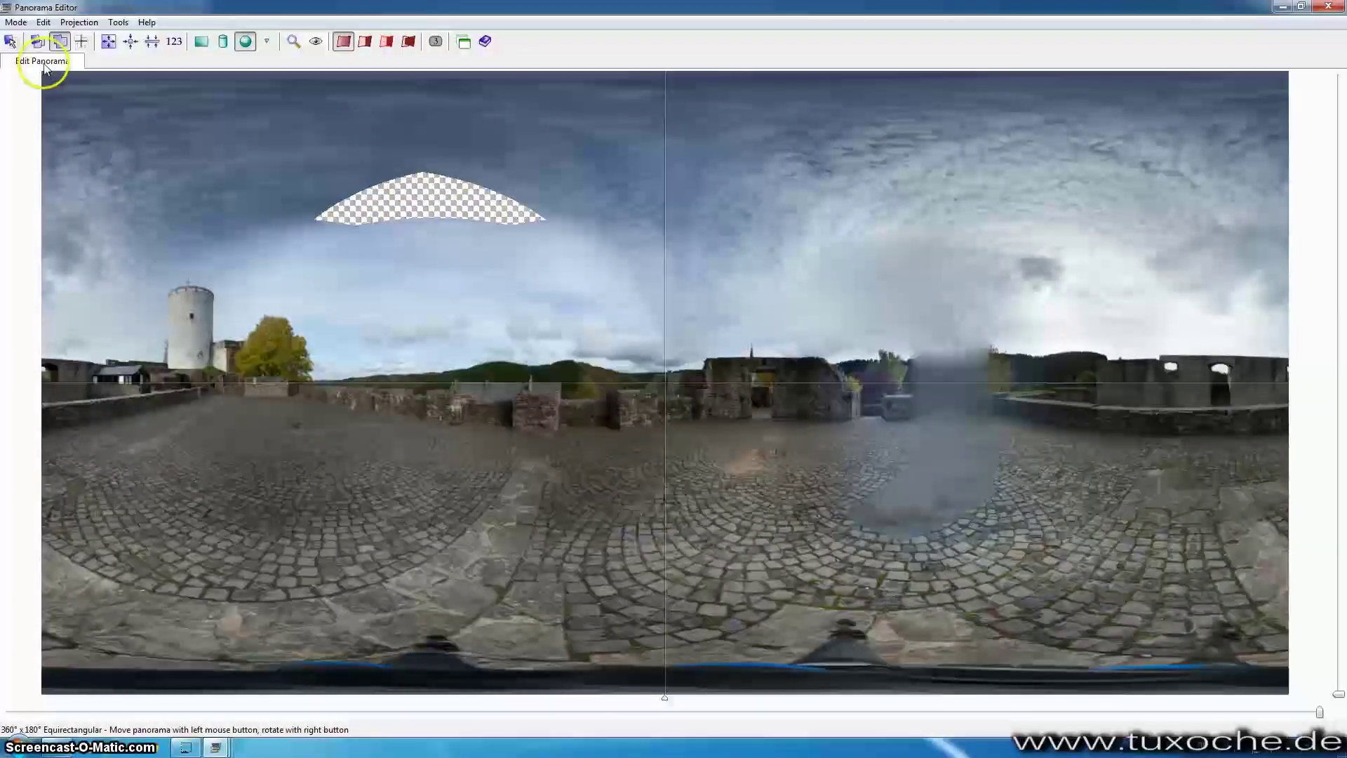
click(38, 42)
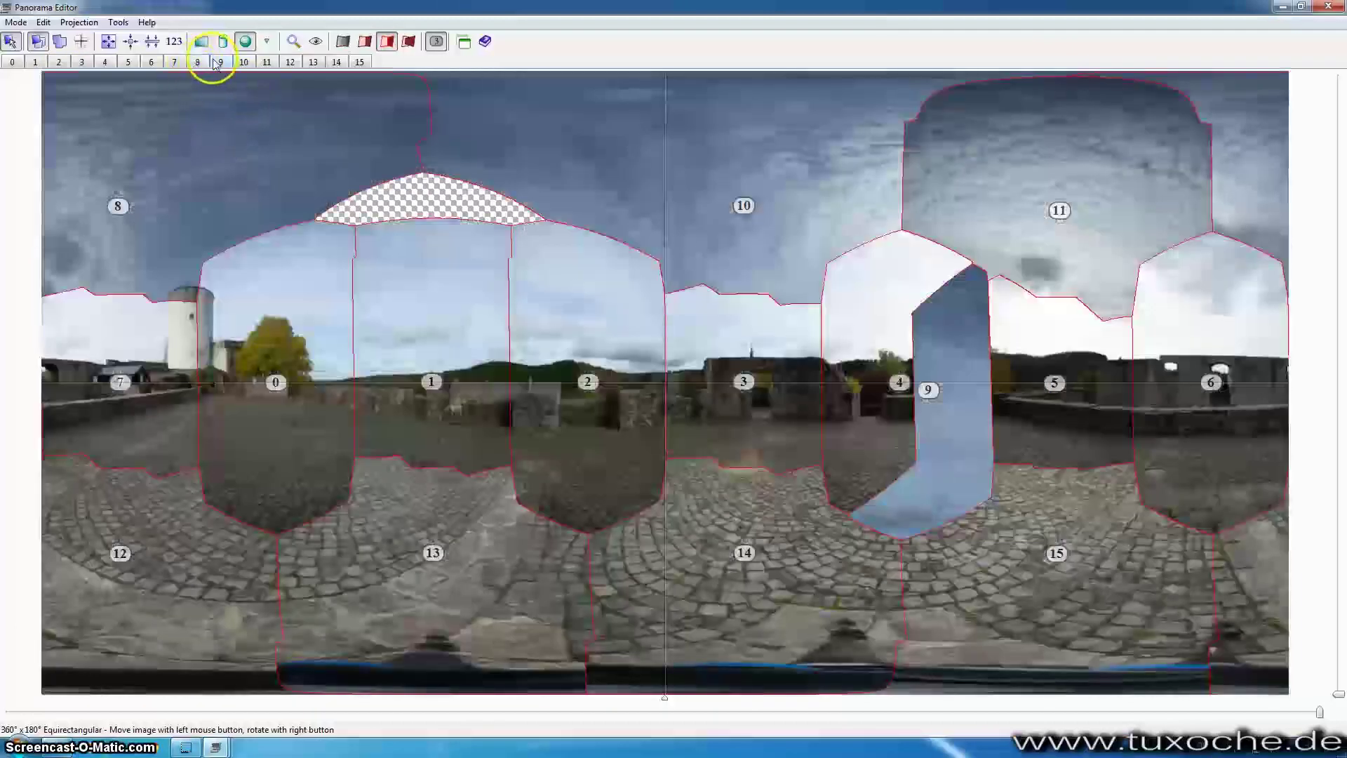
click(219, 62)
drag(917, 444, 412, 262)
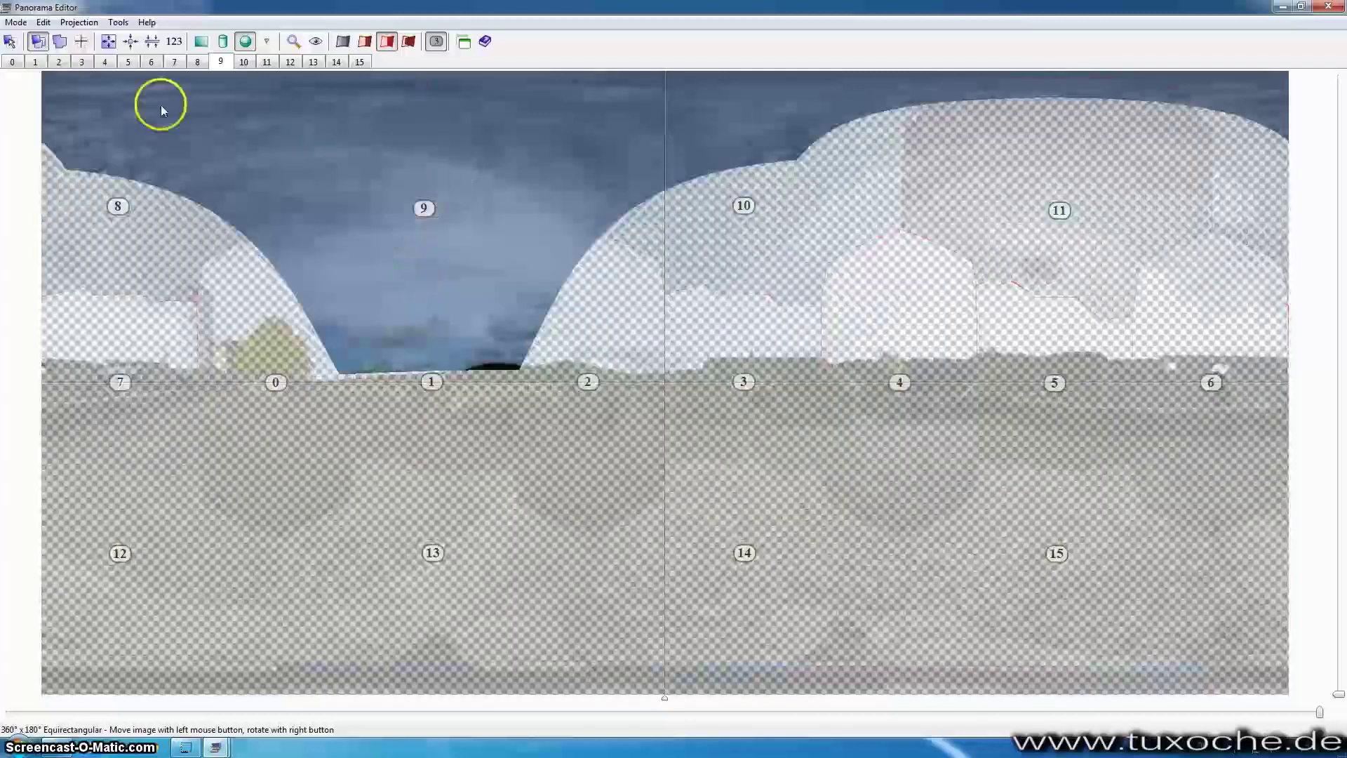
click(60, 42)
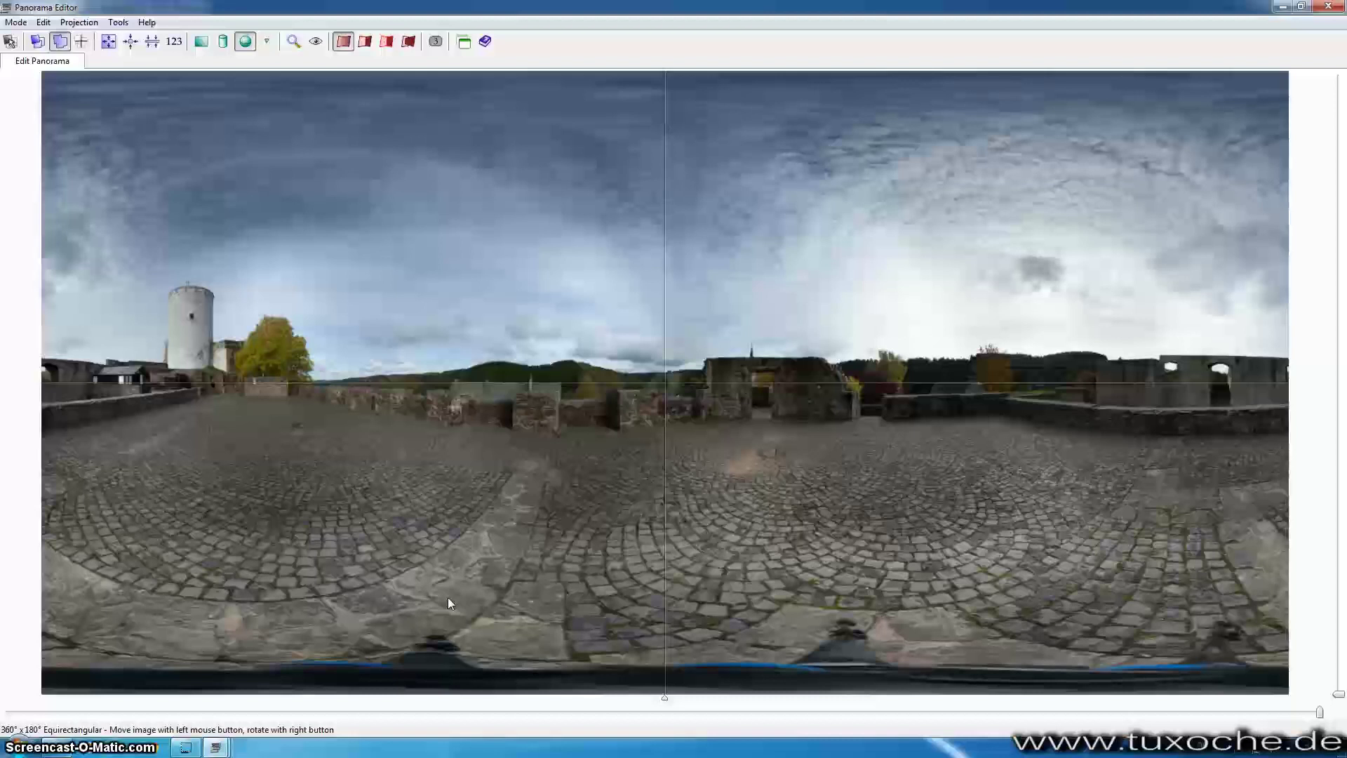
click(844, 641)
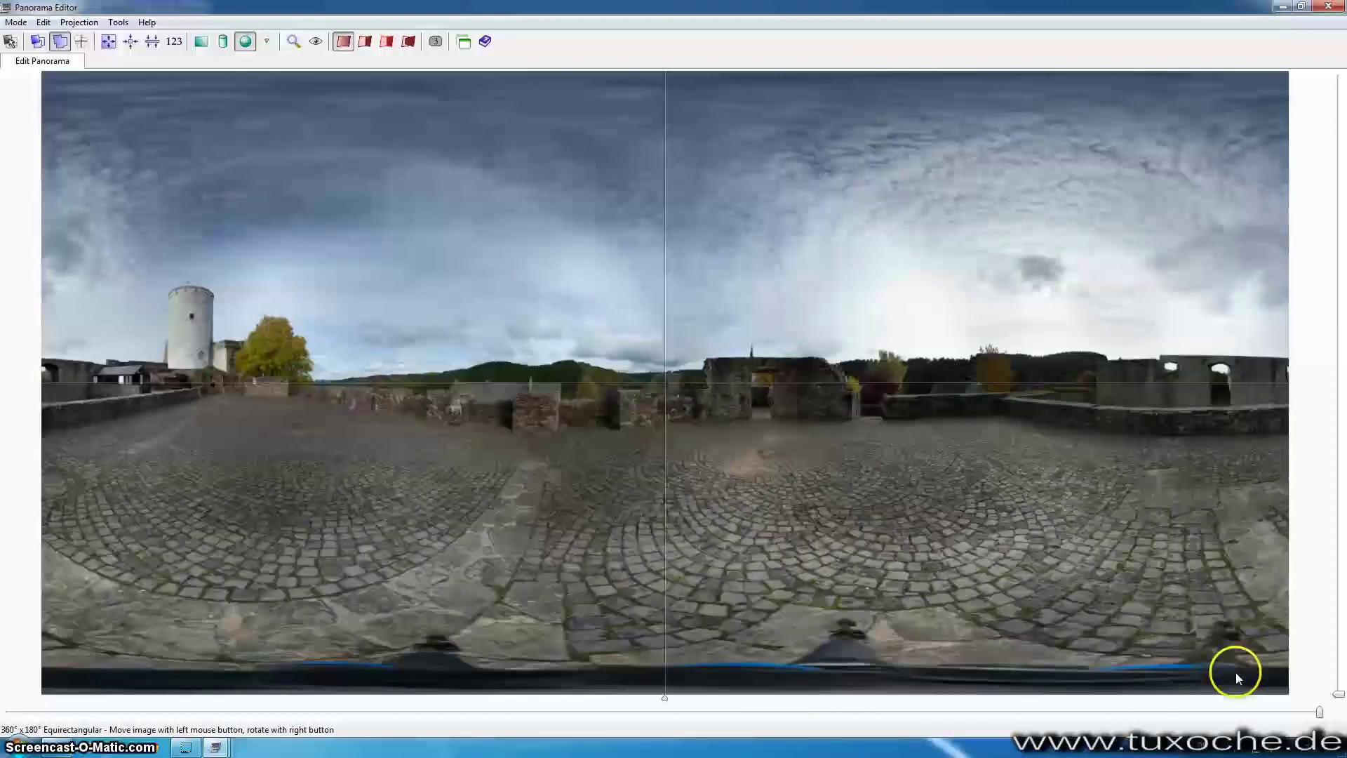
Step: Return to the Project Assistant in the main window and switch it to advanced mode
click(216, 748)
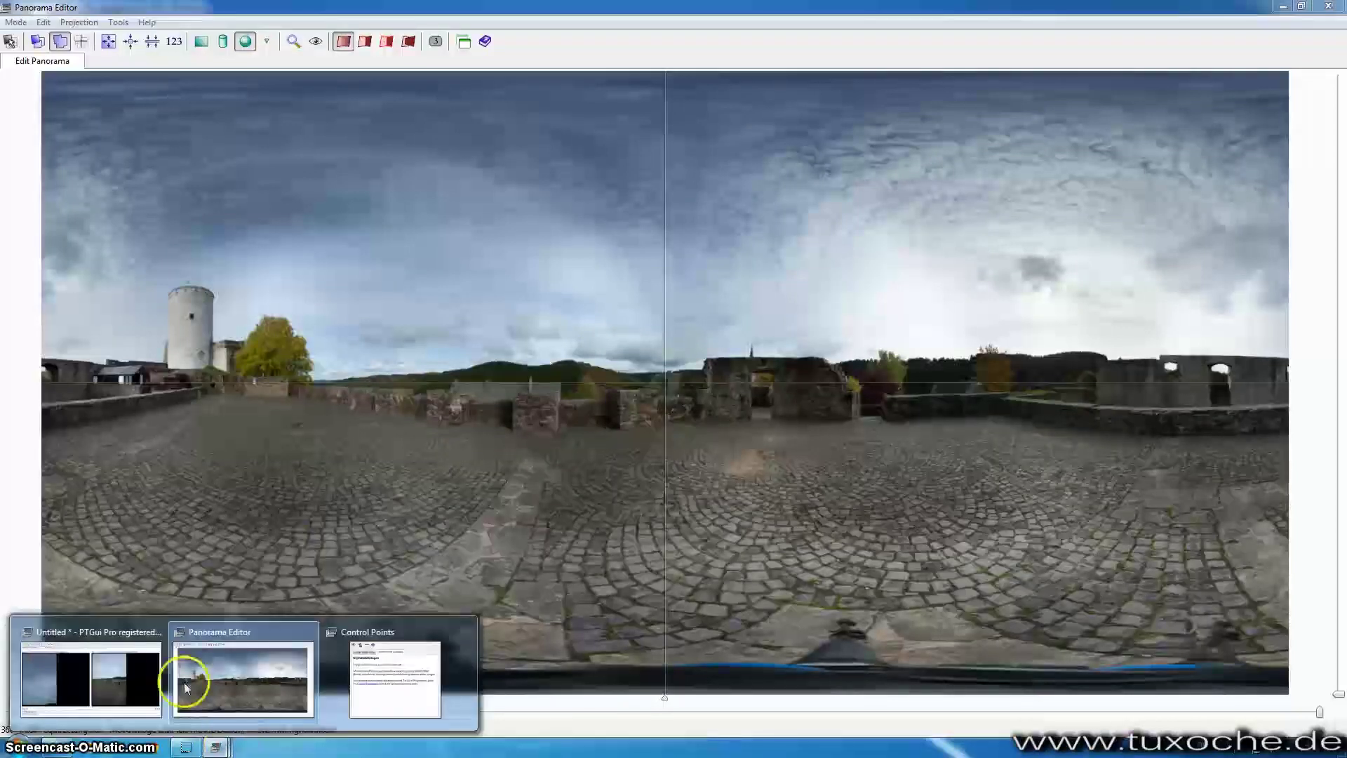
click(147, 681)
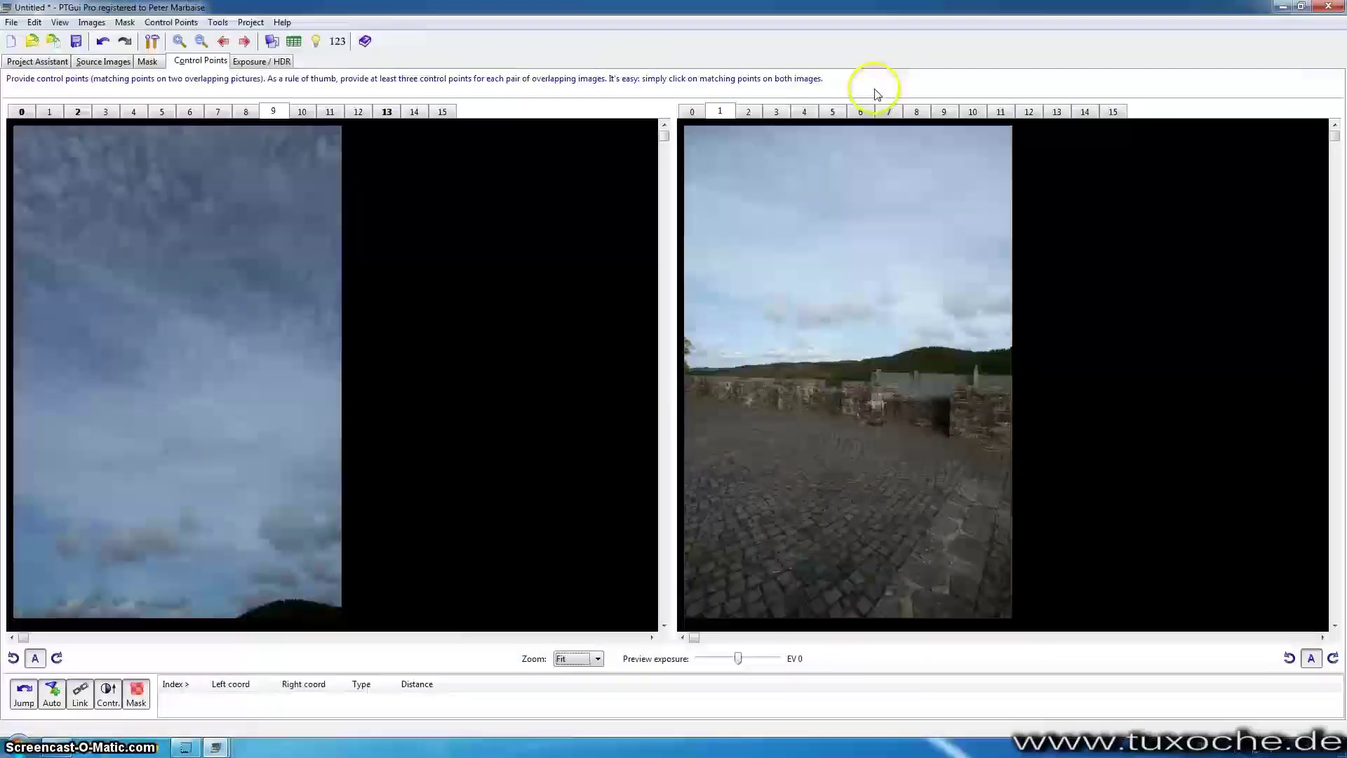
click(38, 61)
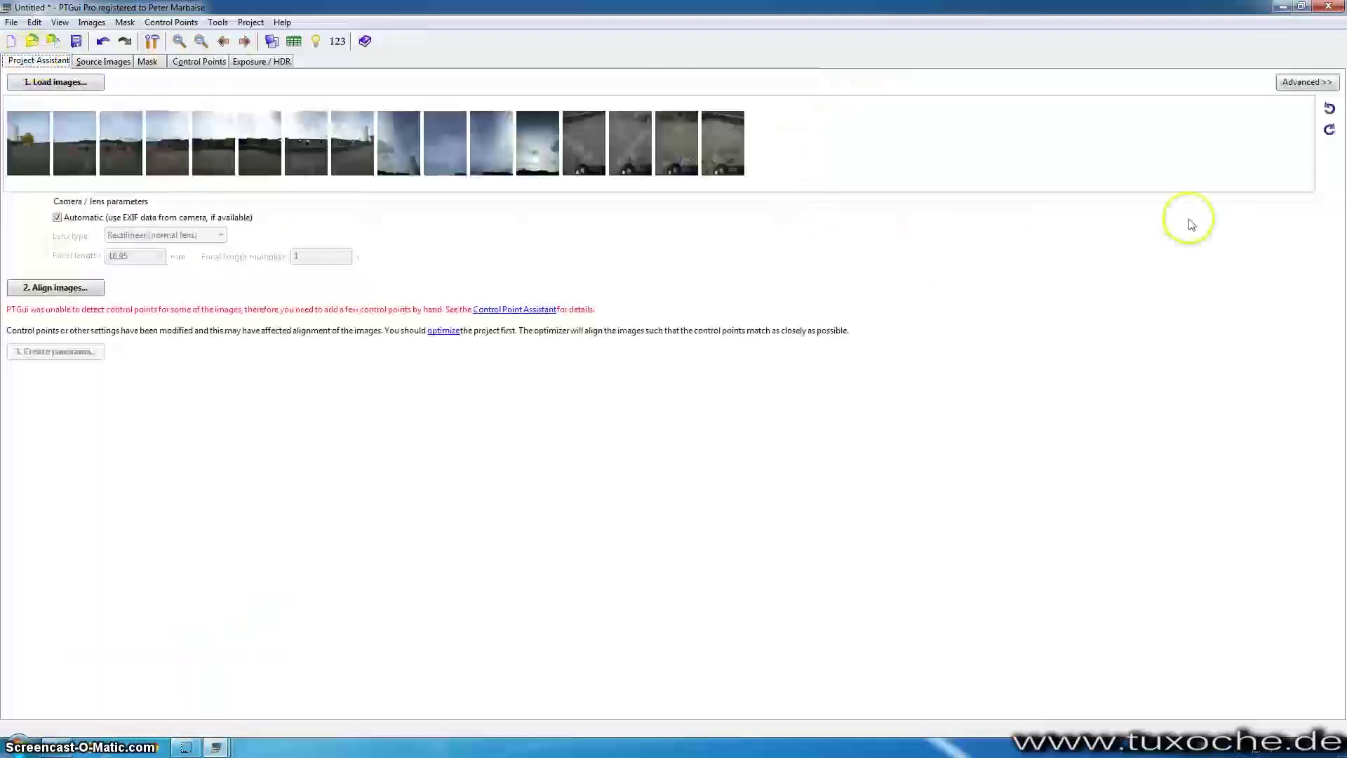
click(1306, 82)
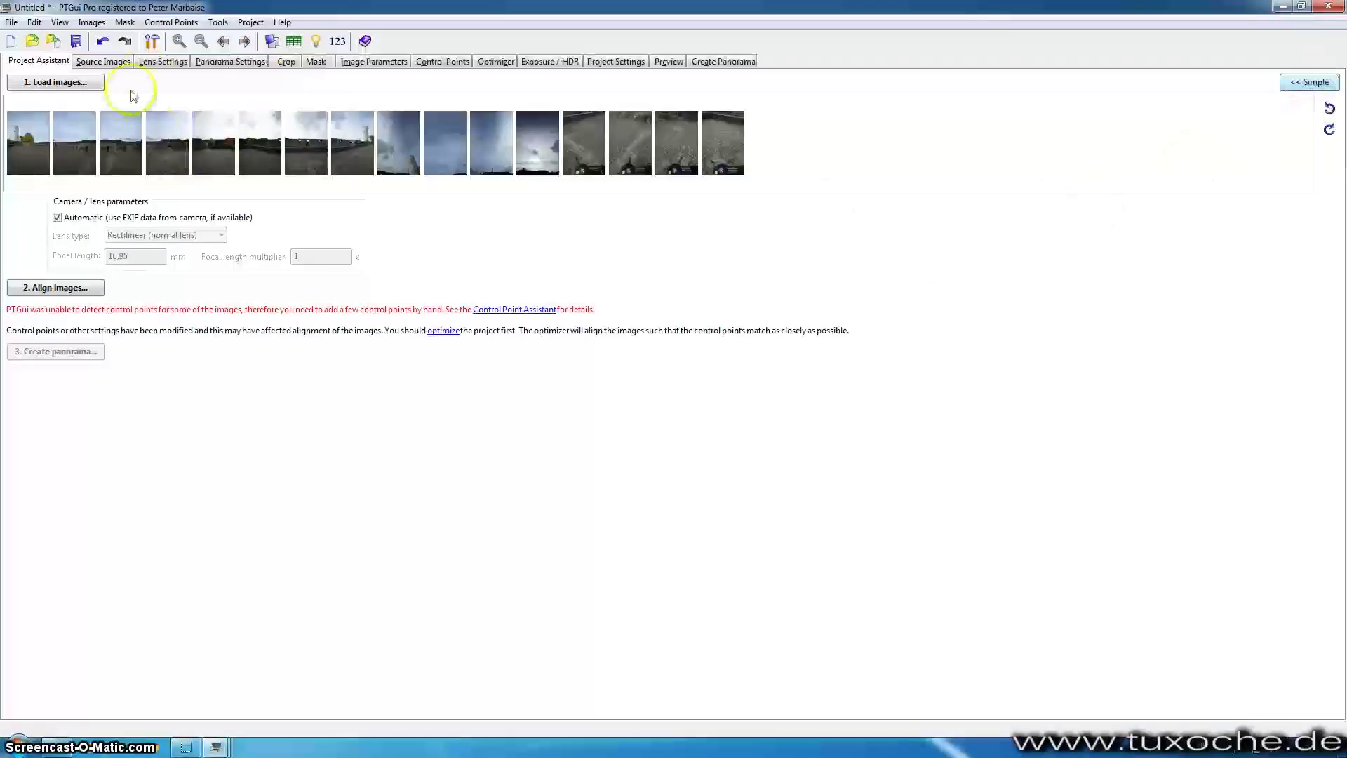
Step: Paint red masks over the tripod equipment at the lower edge of ground images 12 to 15 and check the masks
click(316, 62)
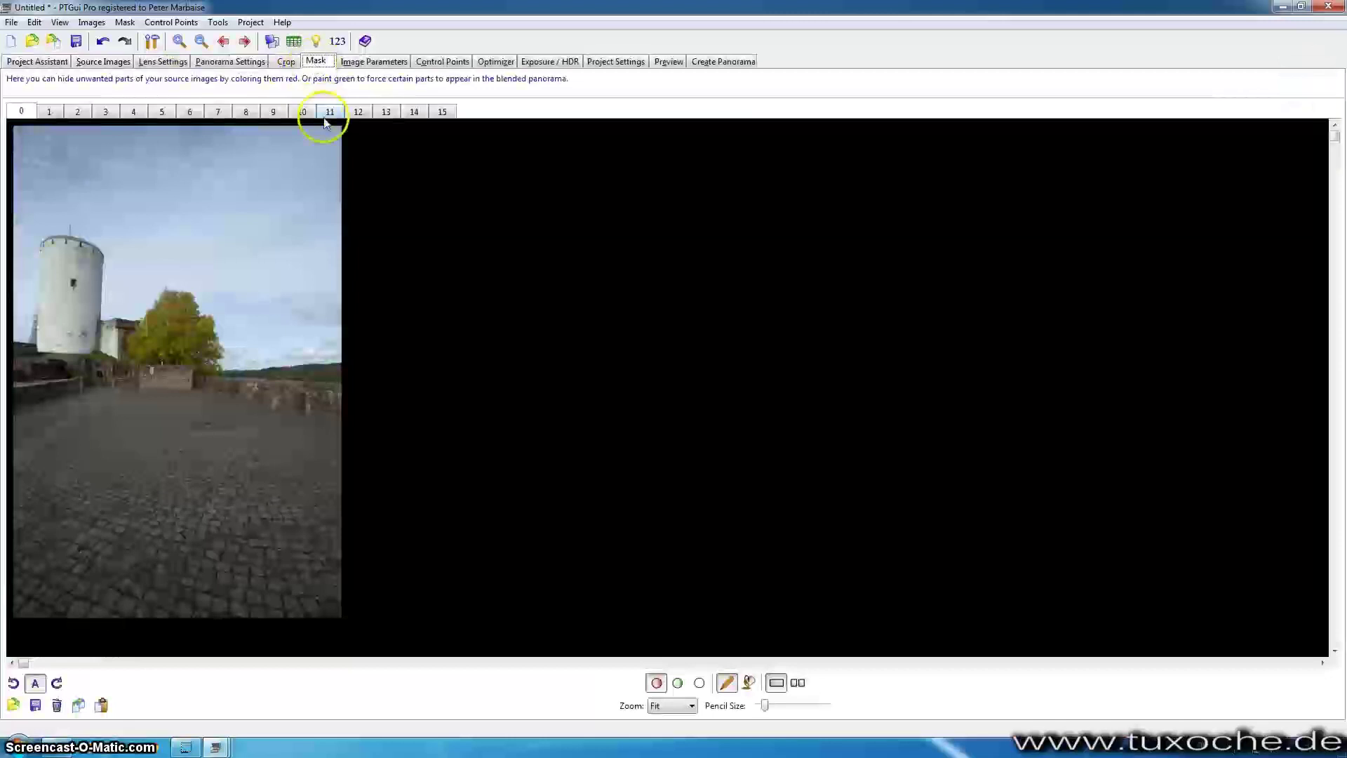
click(245, 111)
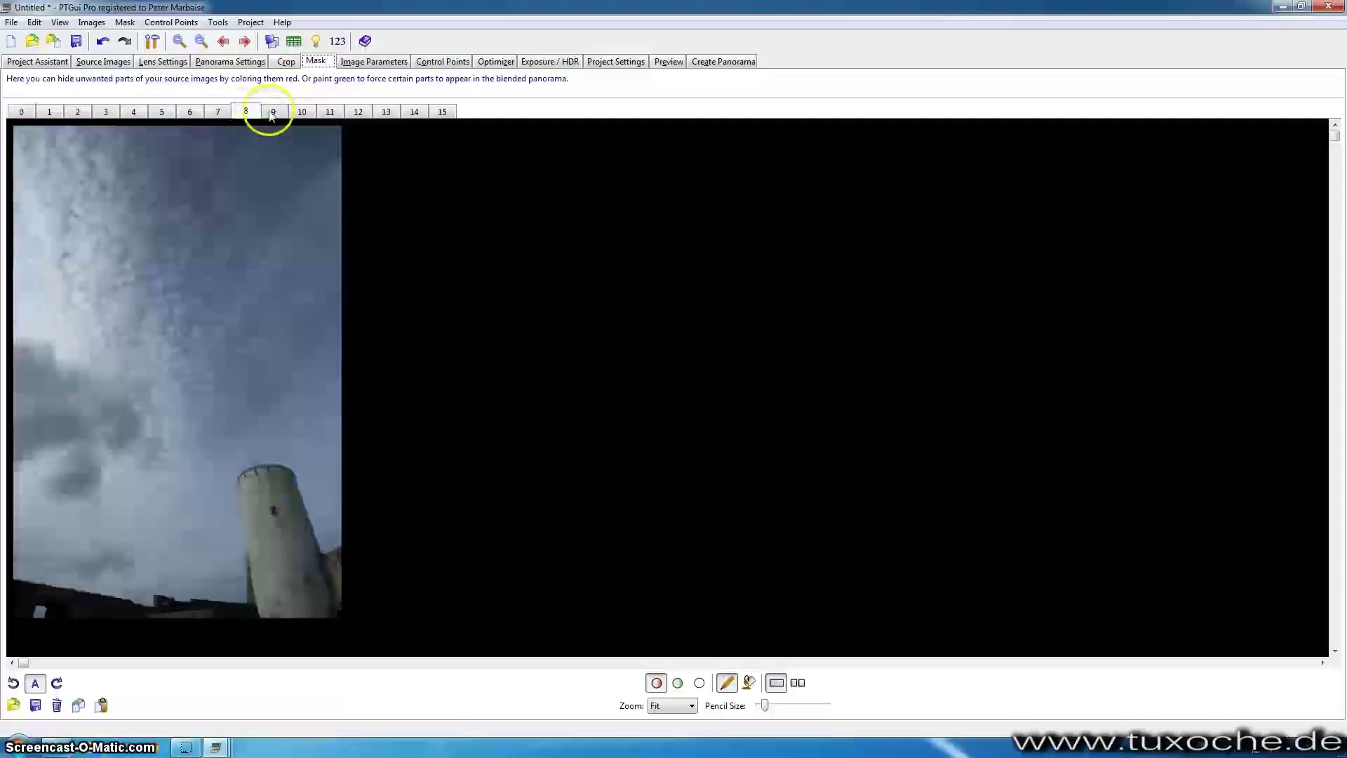
click(328, 113)
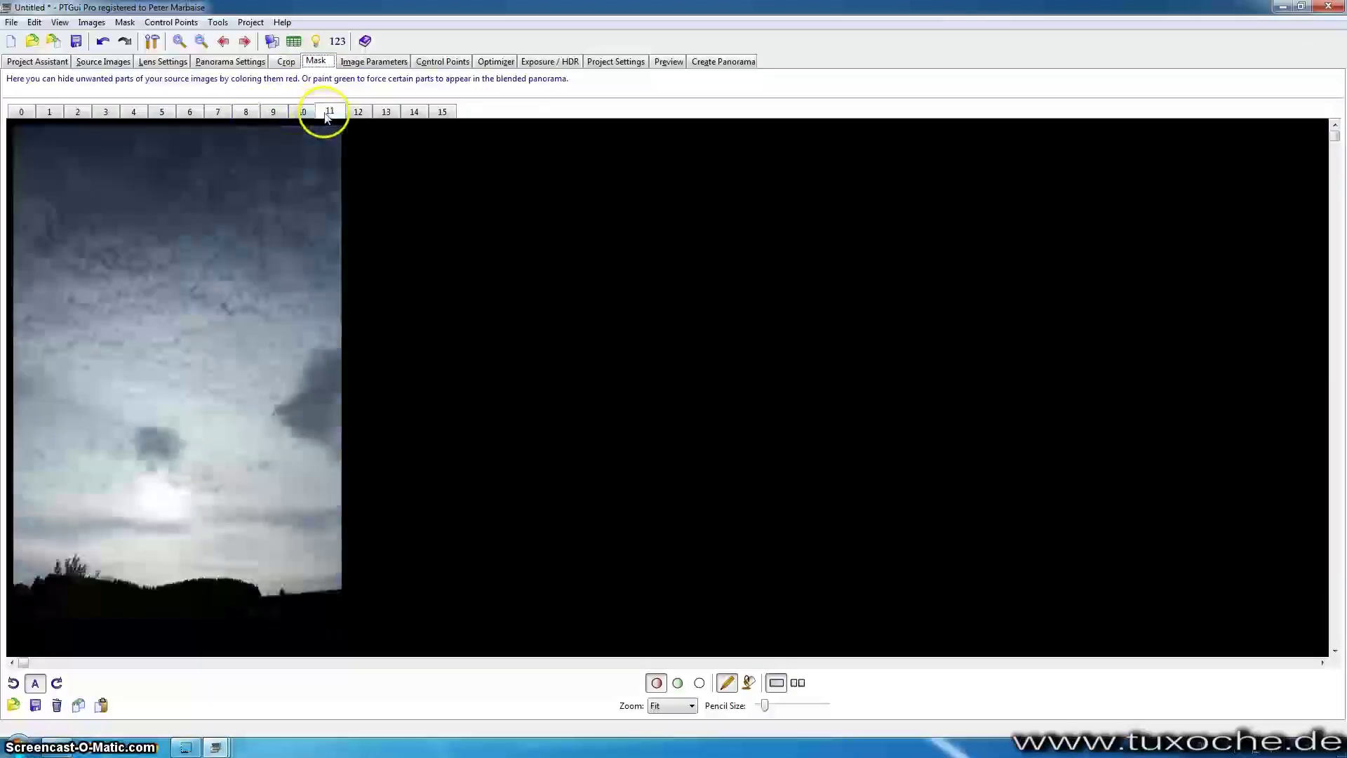
click(356, 113)
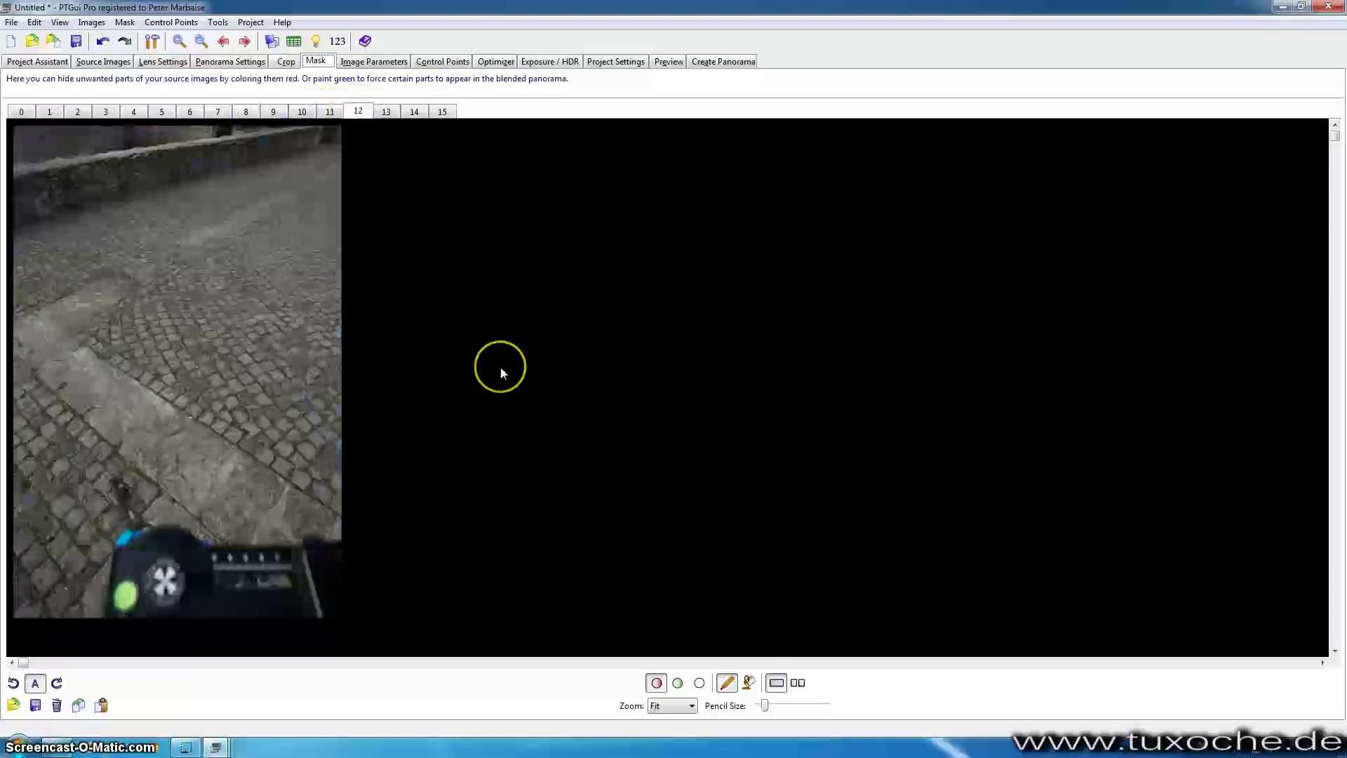
mouse_move(153, 493)
mouse_down()
mouse_move(118, 480)
mouse_move(133, 531)
mouse_move(110, 566)
mouse_move(116, 609)
mouse_move(149, 612)
mouse_up()
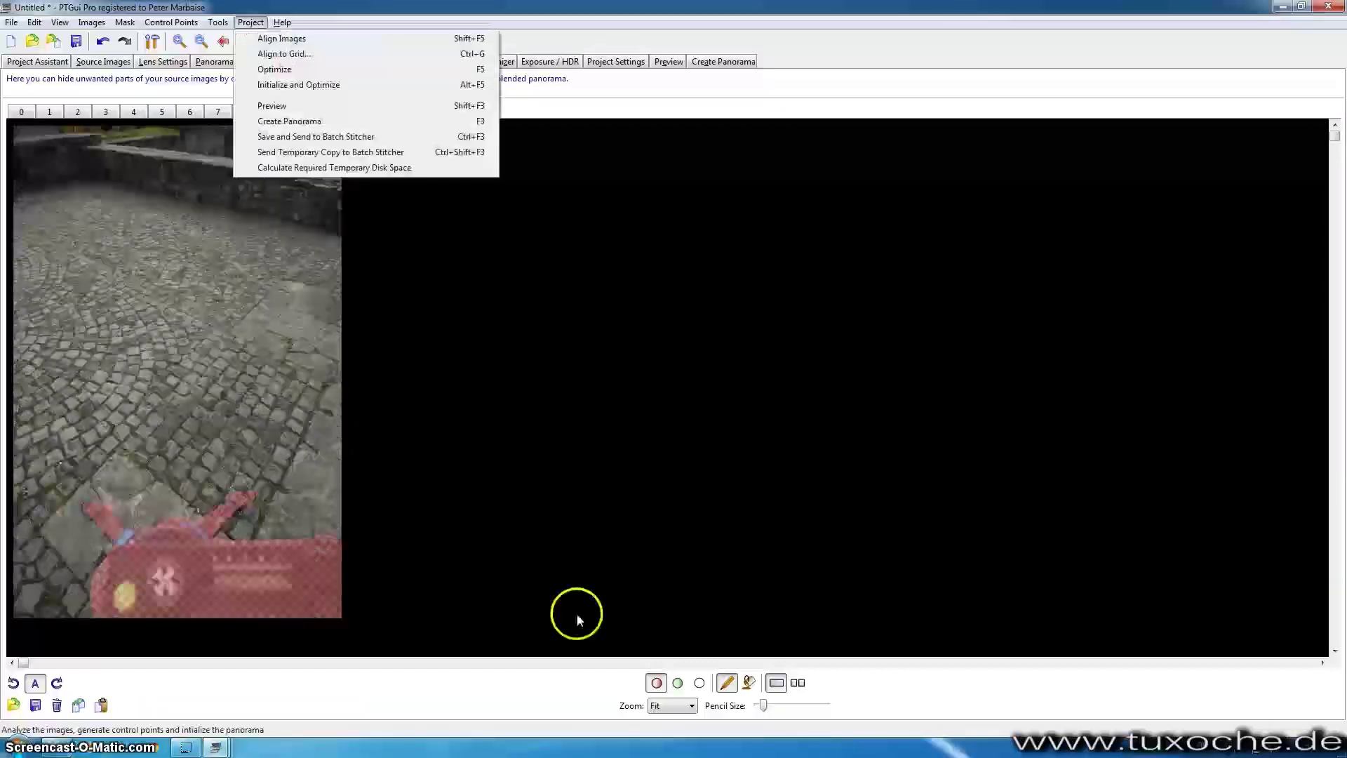
key(Escape)
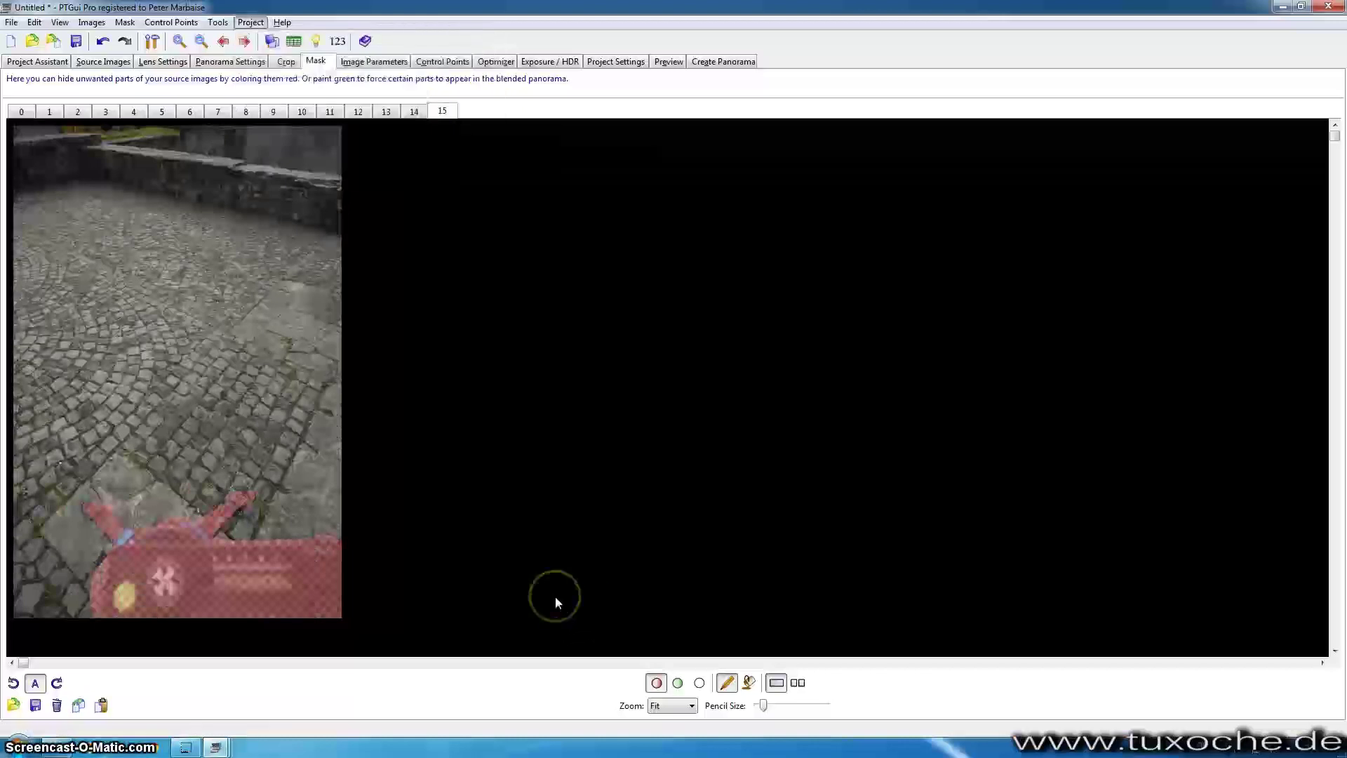
click(415, 112)
click(386, 112)
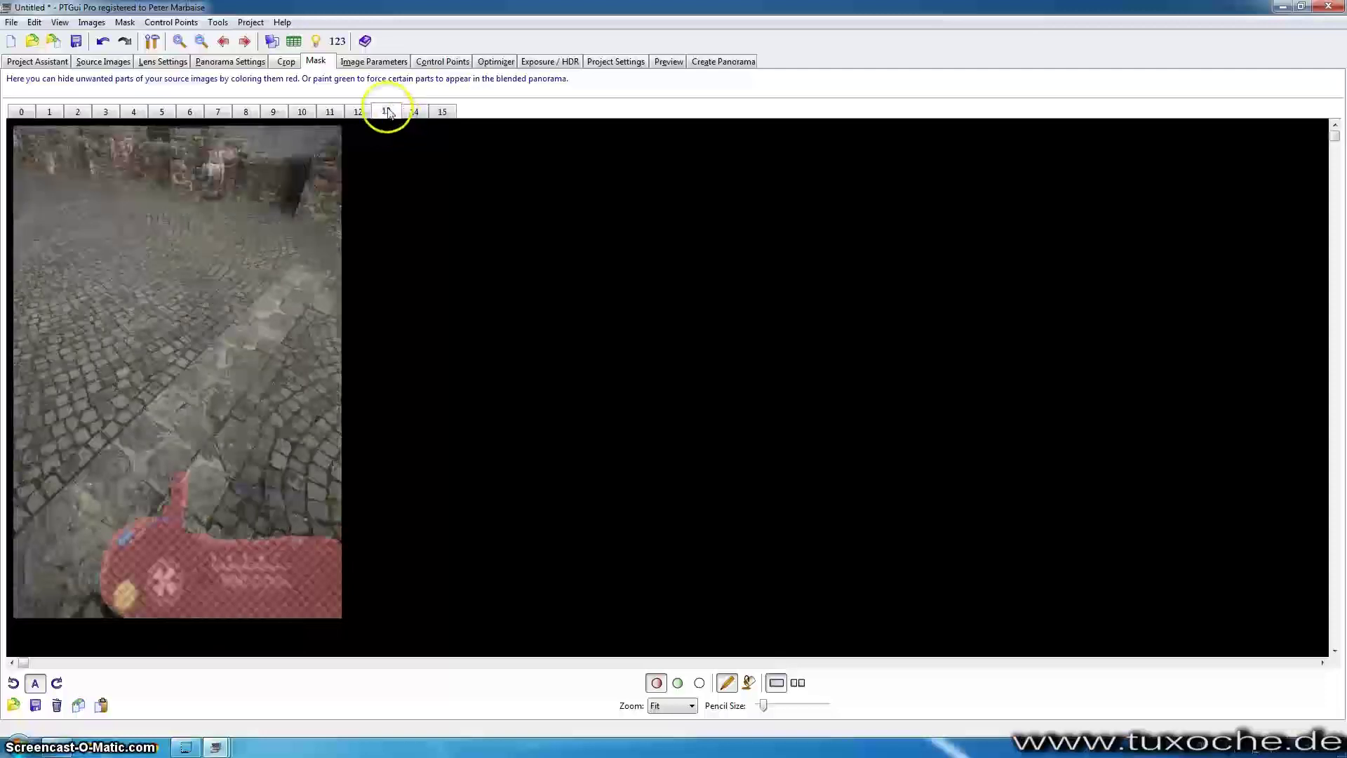
Step: Check the mask on image 12, and examine the masked-out gaps along the panorama's lower edge in the Panorama Editor
click(359, 112)
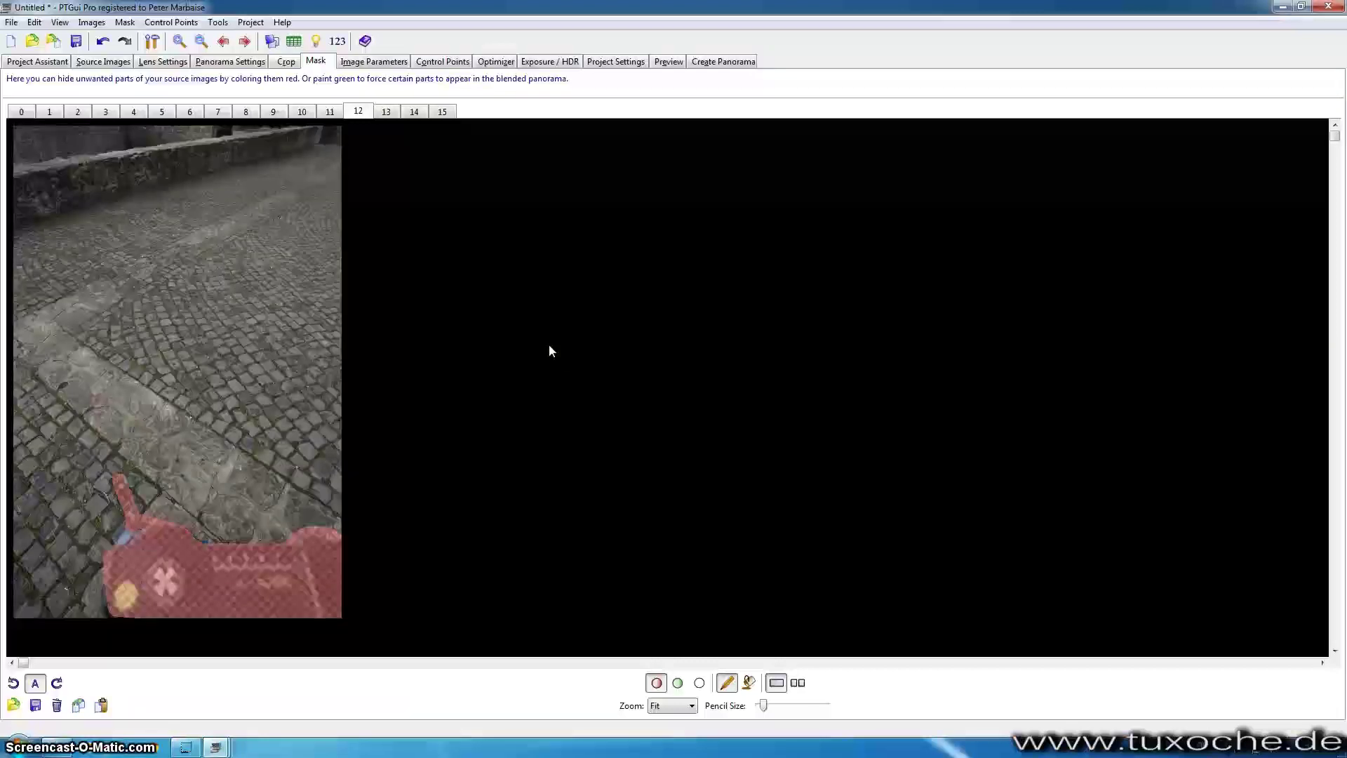
key(ctrl+e)
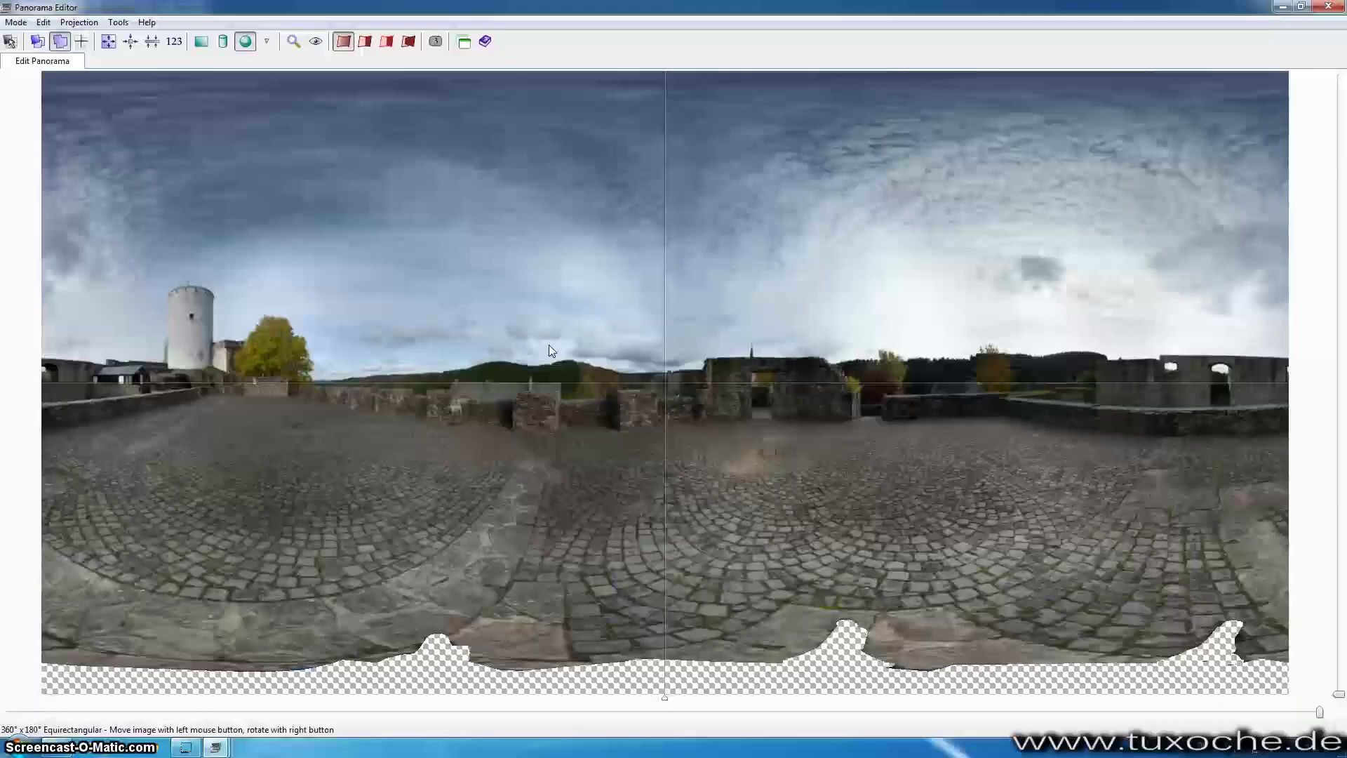
click(646, 561)
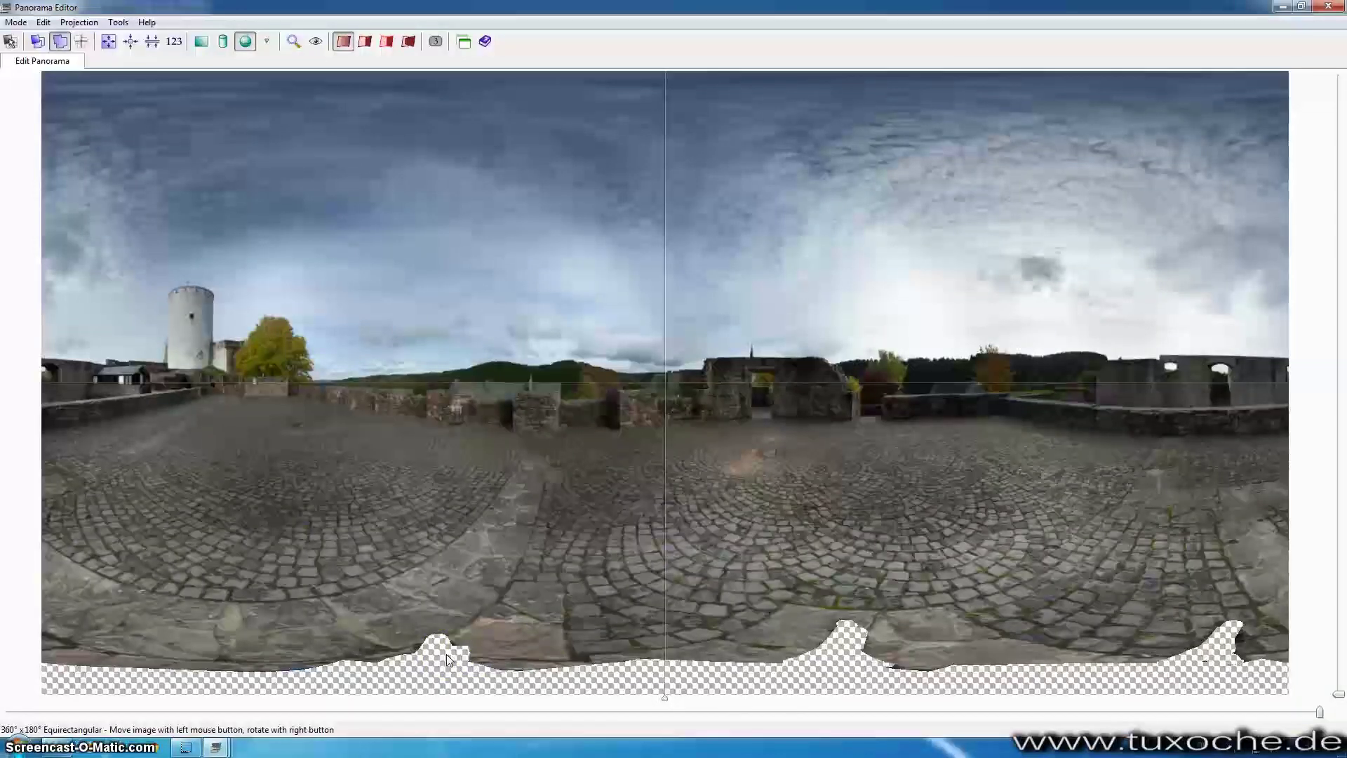
click(344, 656)
Step: Switch to Windows Explorer's Fotos folder and examine the last ground photos, including 131018-Deutschland-Wollenberg-Hellenthal-153708
click(92, 728)
click(73, 745)
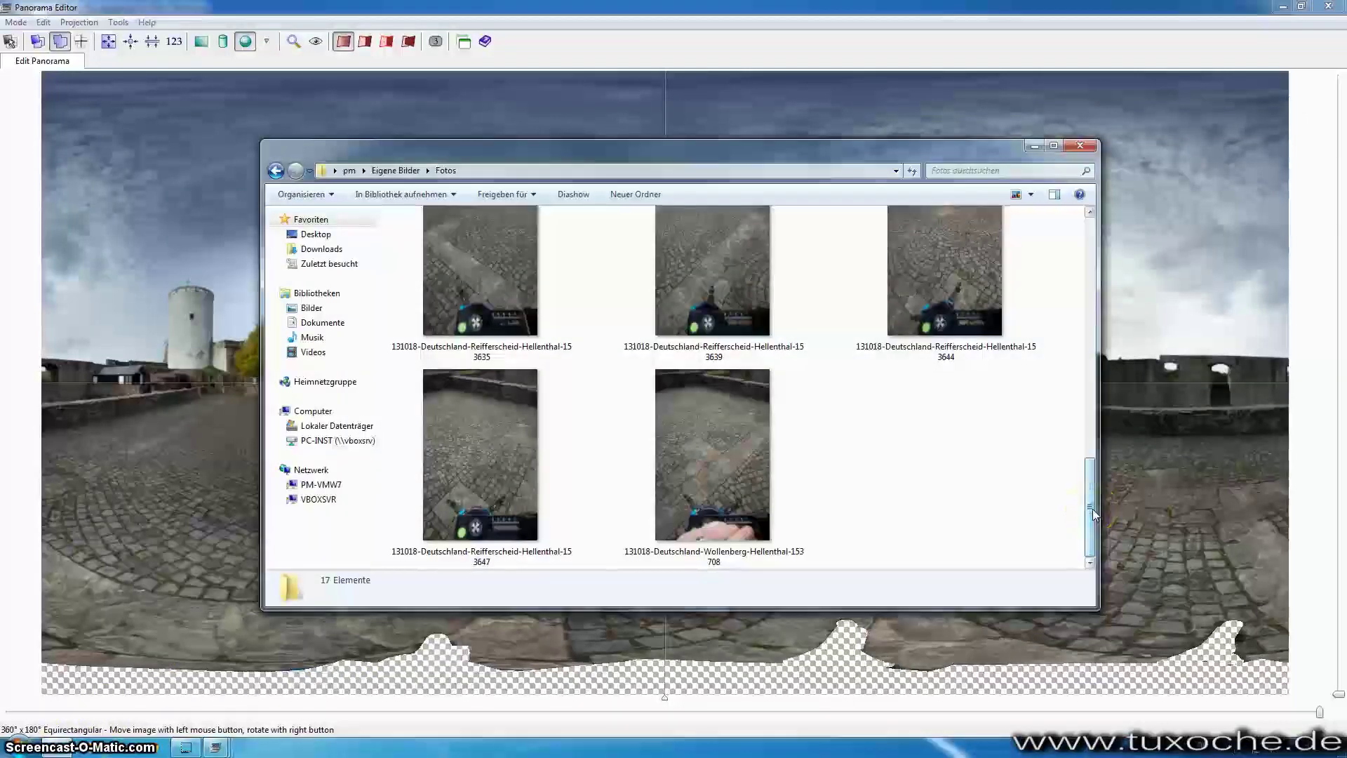
click(1037, 511)
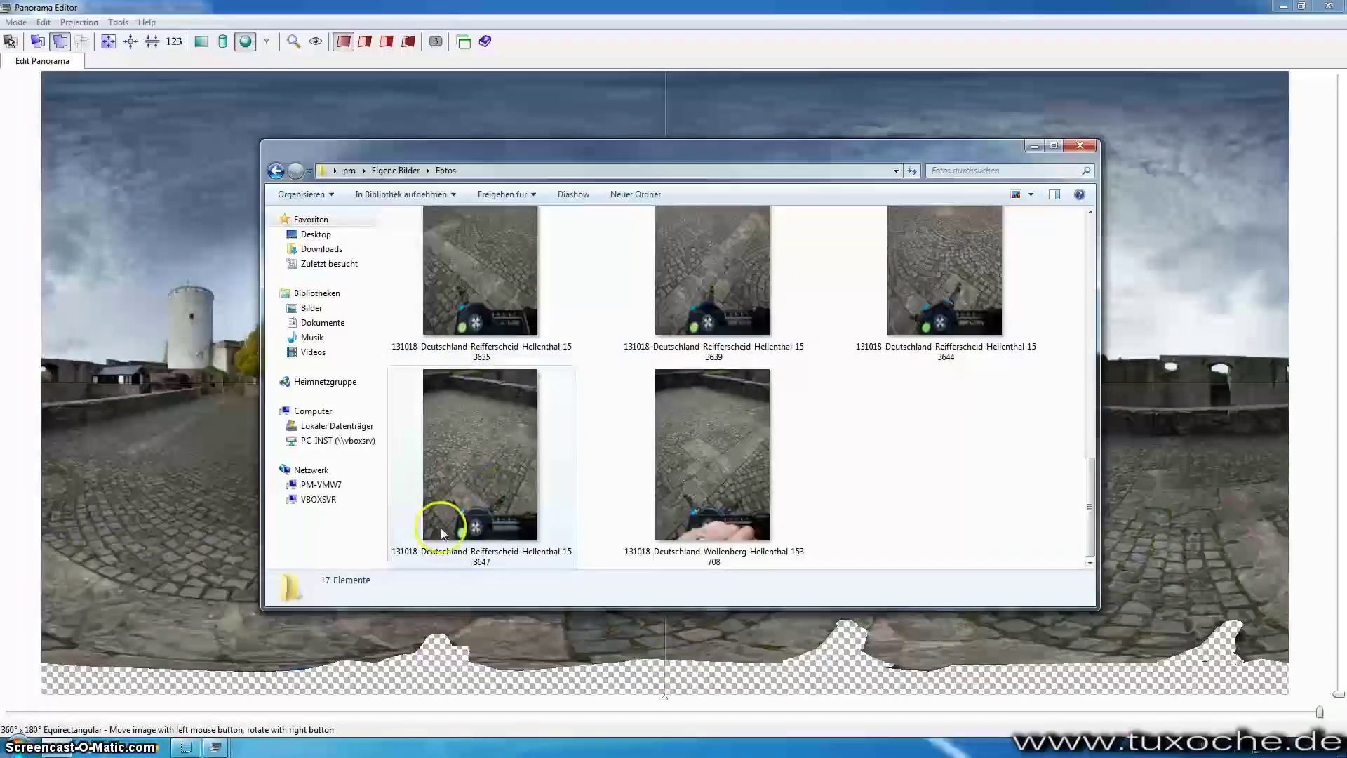
mouse_move(449, 530)
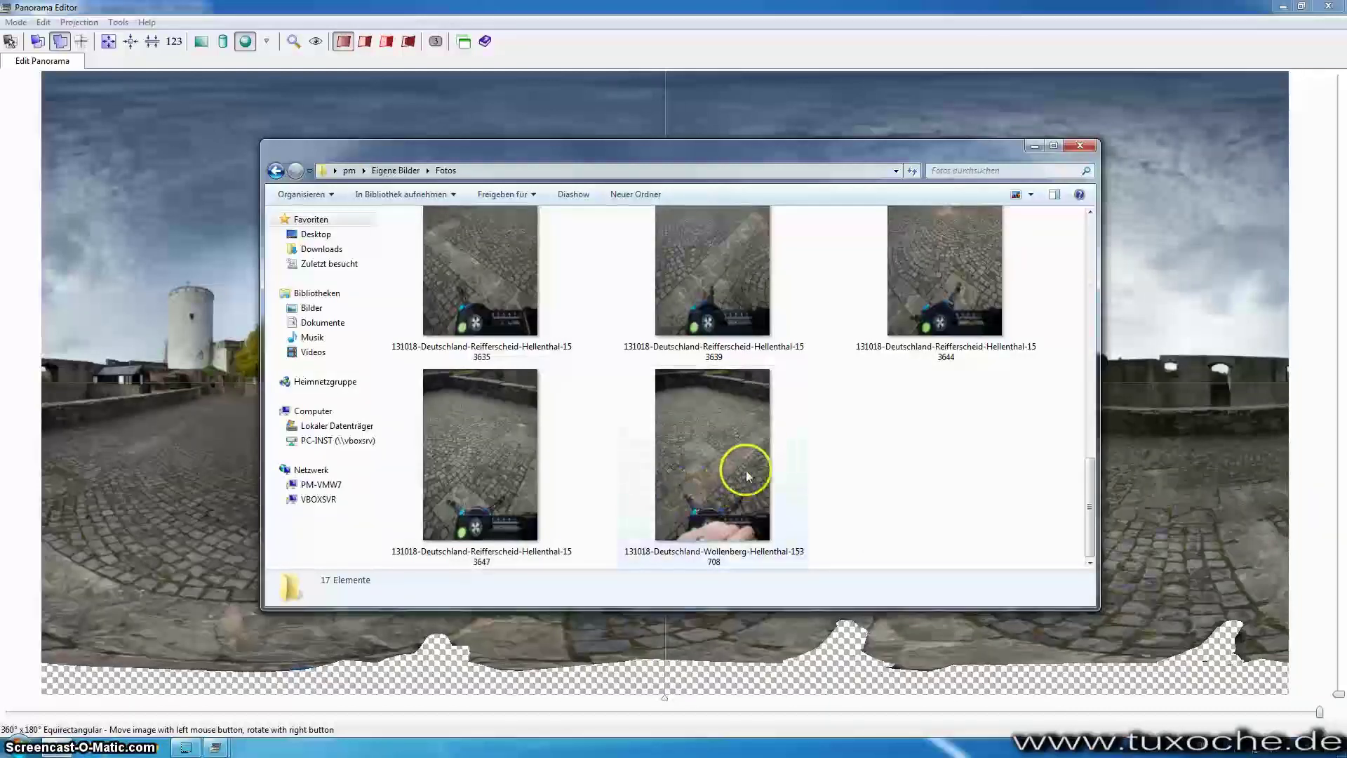
mouse_move(725, 479)
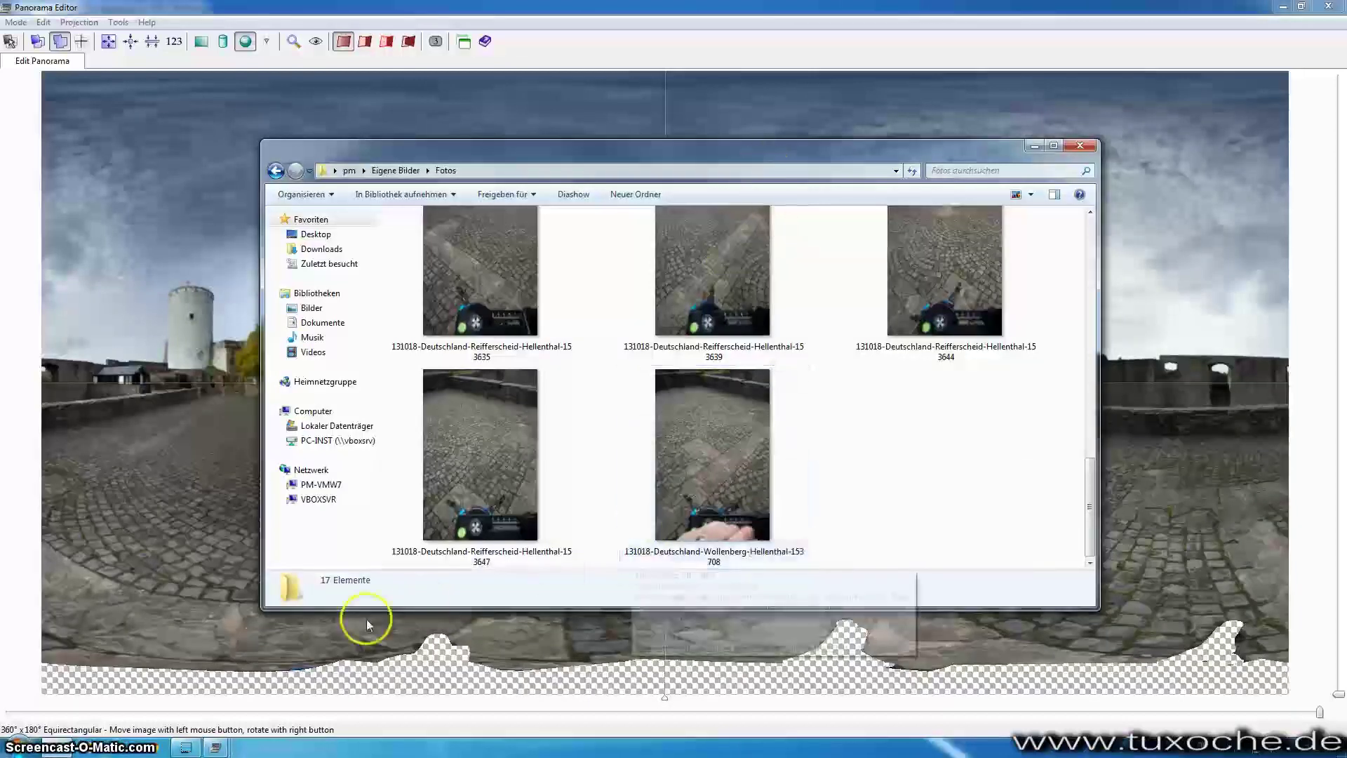
Step: Return to the PTGui main window and add the photo 131018-Deutschland-Wollenberg-Hellenthal-153708 to the source images
click(213, 747)
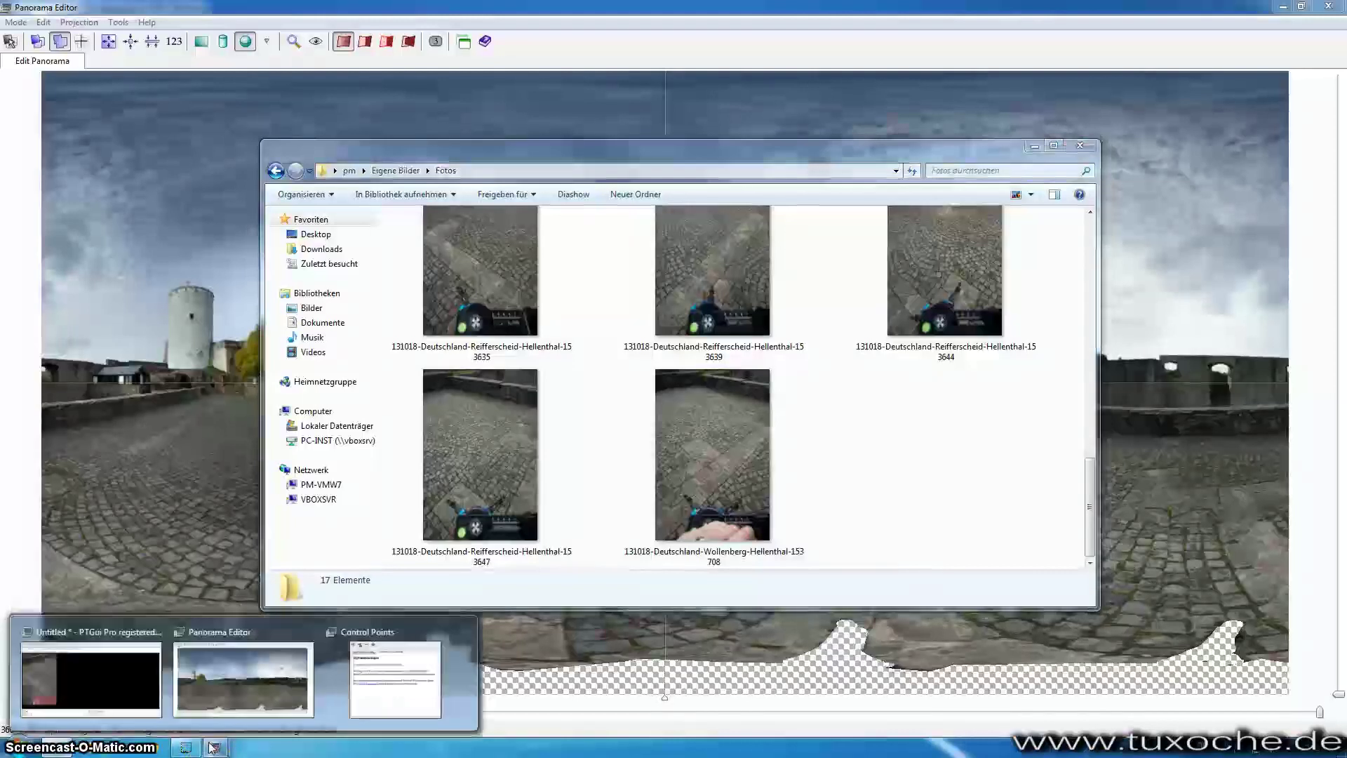
click(160, 703)
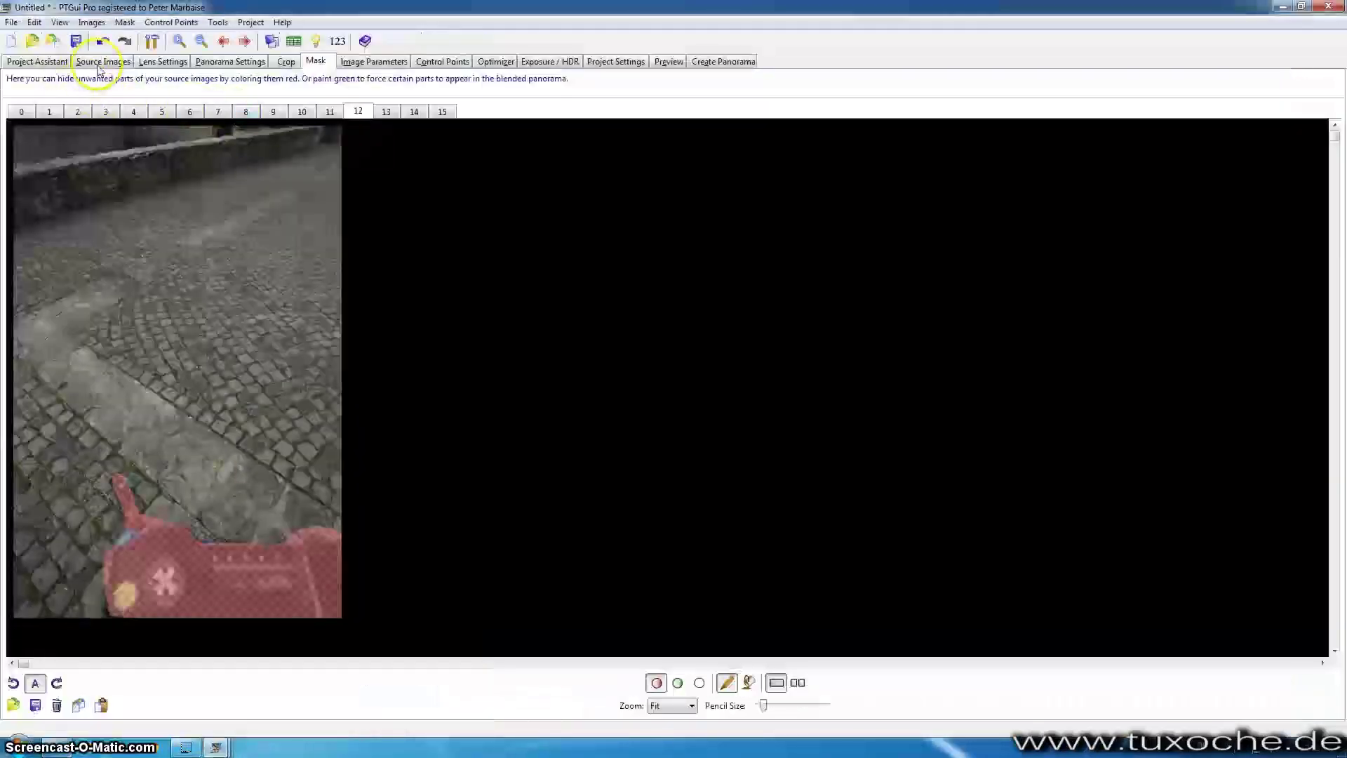
click(102, 62)
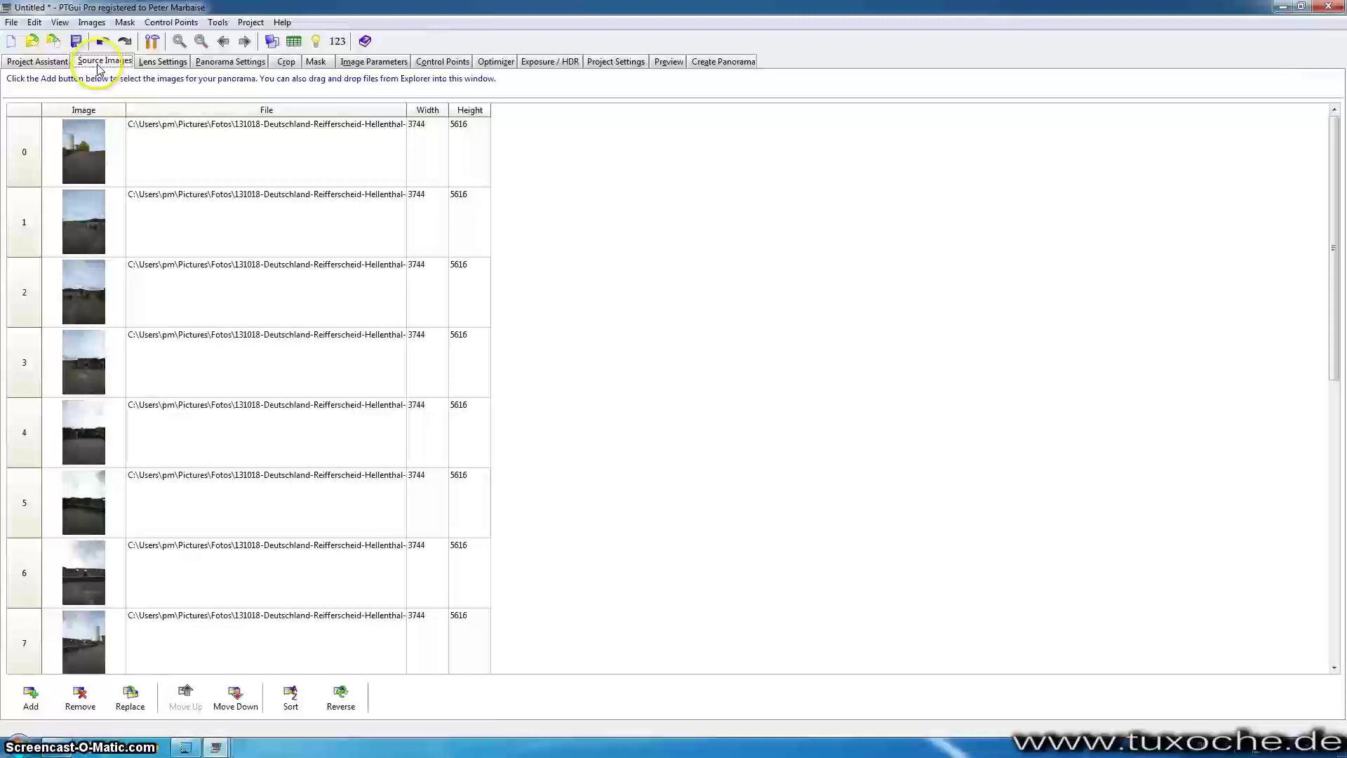
click(31, 699)
drag(664, 253, 673, 331)
click(328, 323)
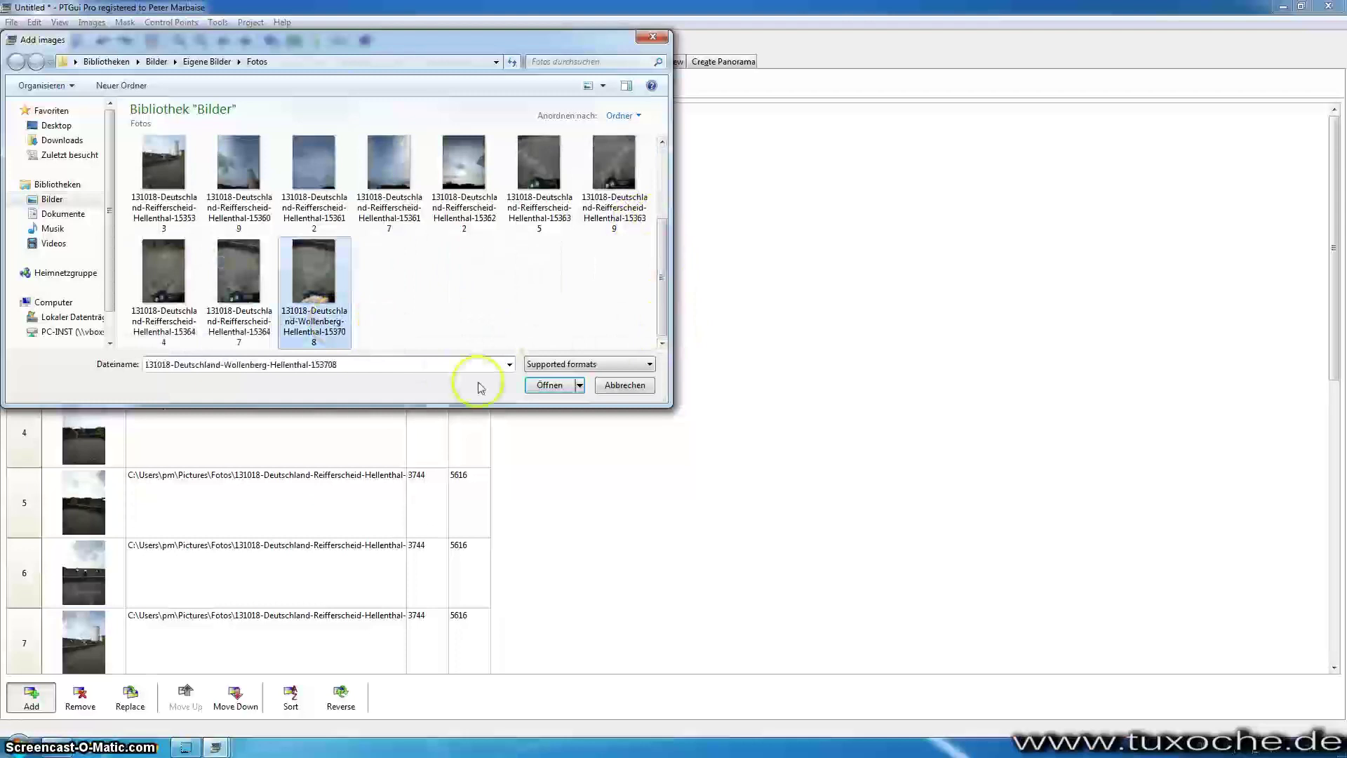
click(550, 385)
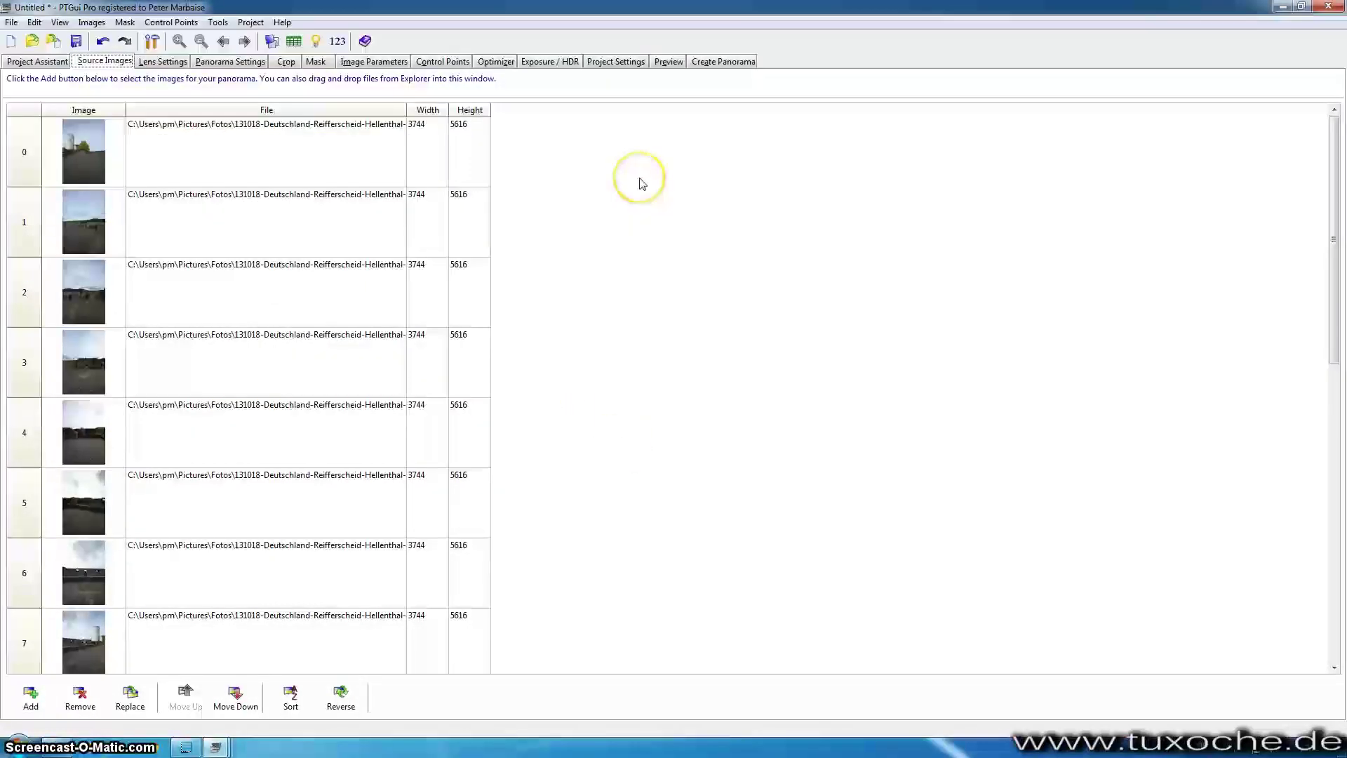
Step: Switch the Optimizer to its advanced settings and enable viewpoint optimization for Image 16 only
click(505, 64)
click(45, 112)
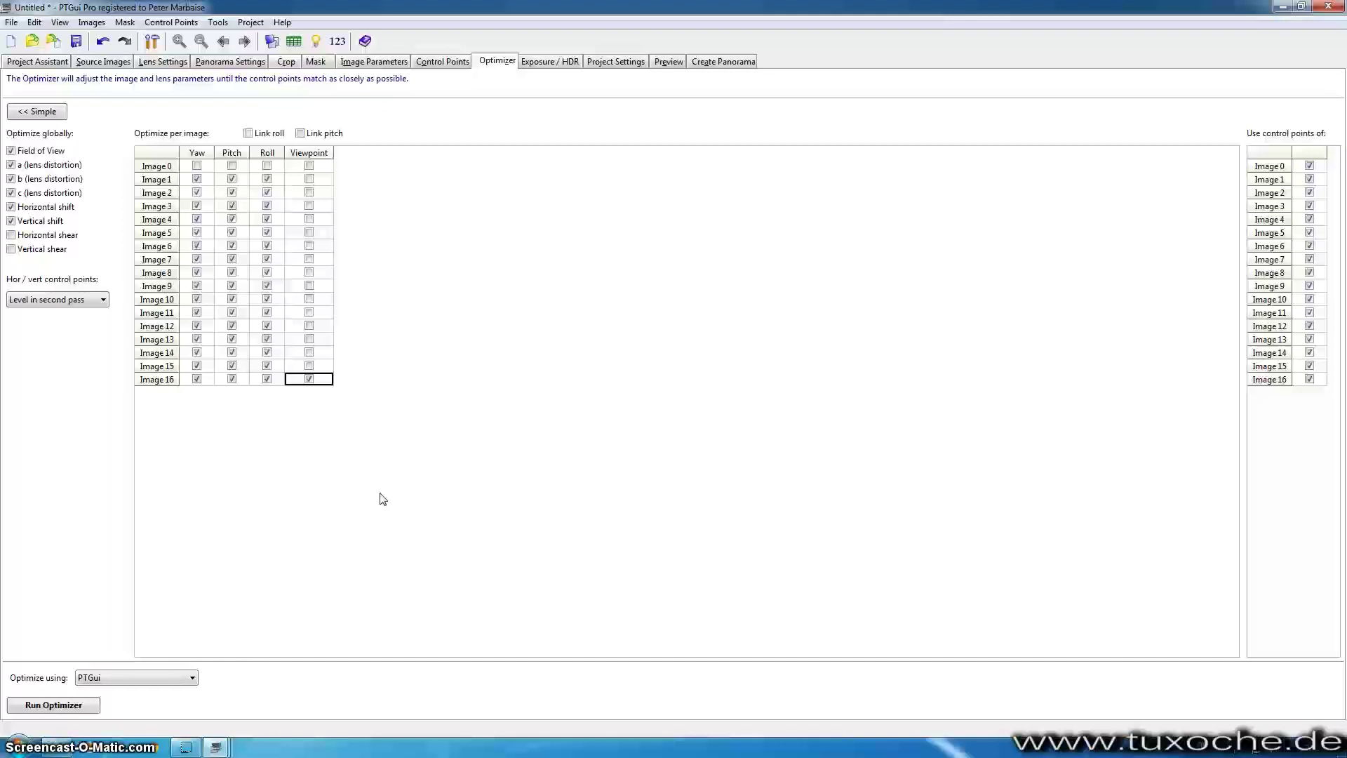
Step: Show images 15 and 16 side by side for control point editing and set the zoom to 50 %
click(442, 62)
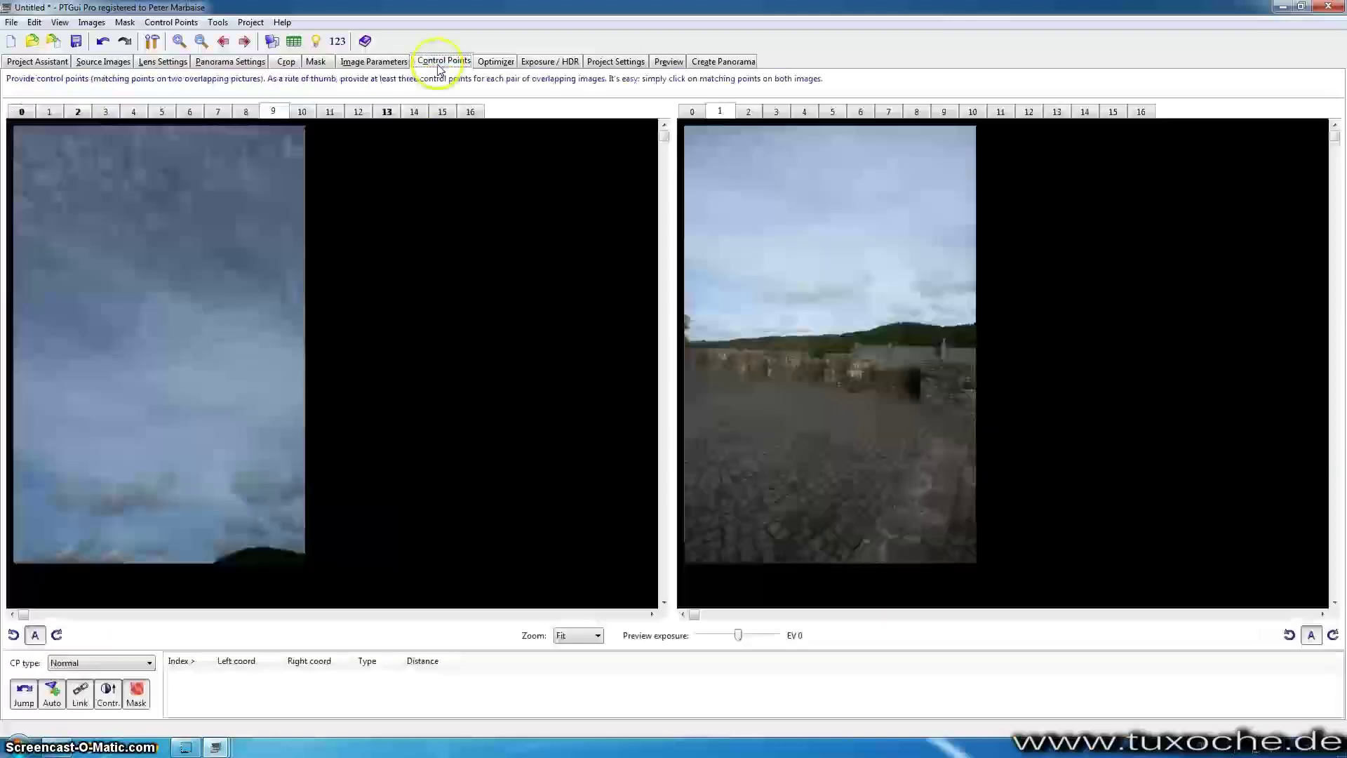
click(1142, 114)
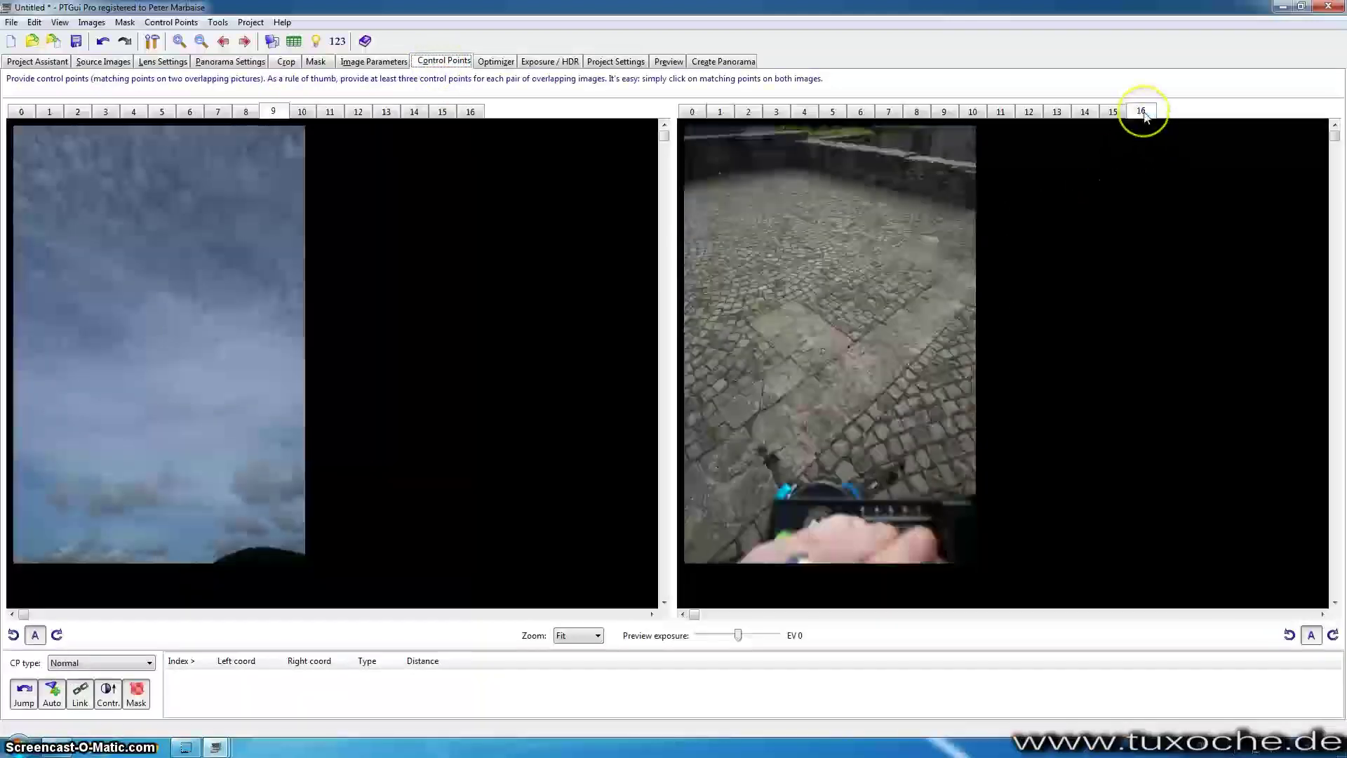
click(444, 113)
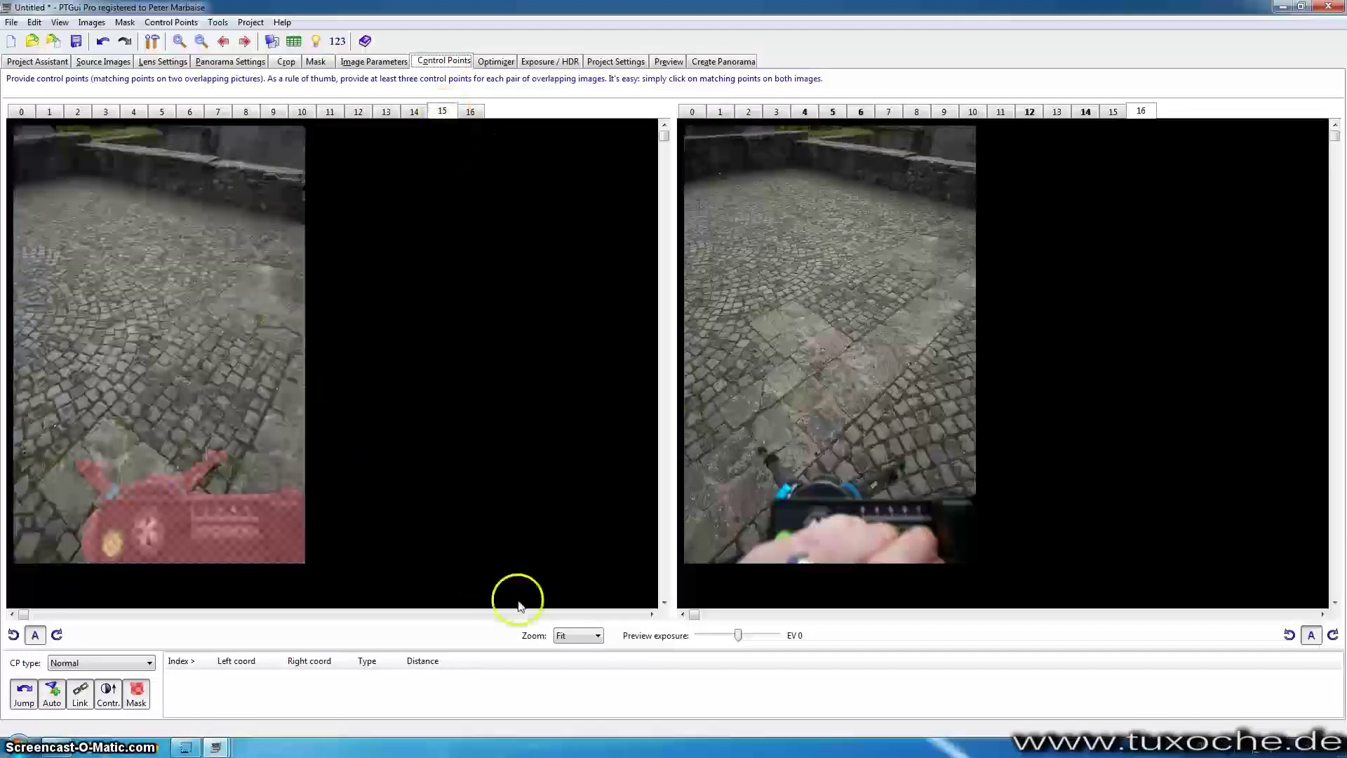
click(566, 636)
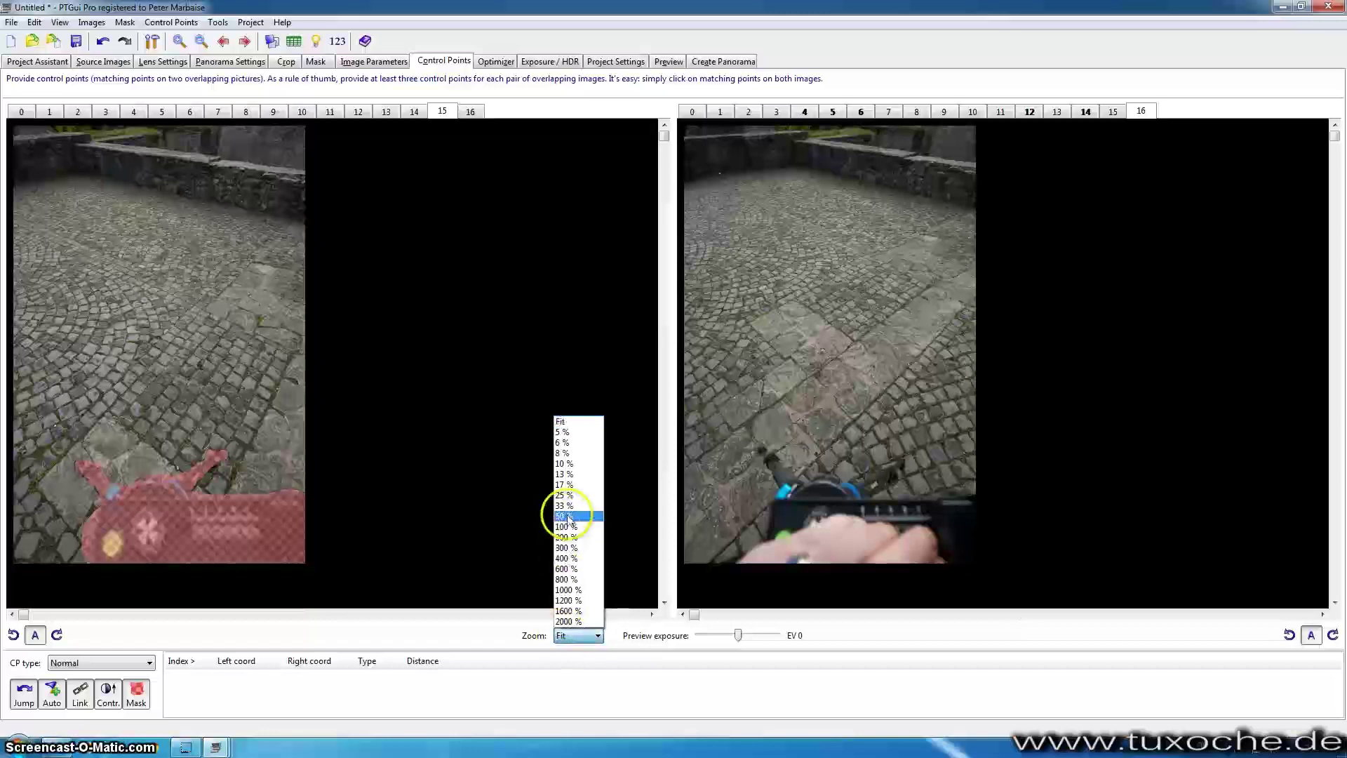
click(567, 516)
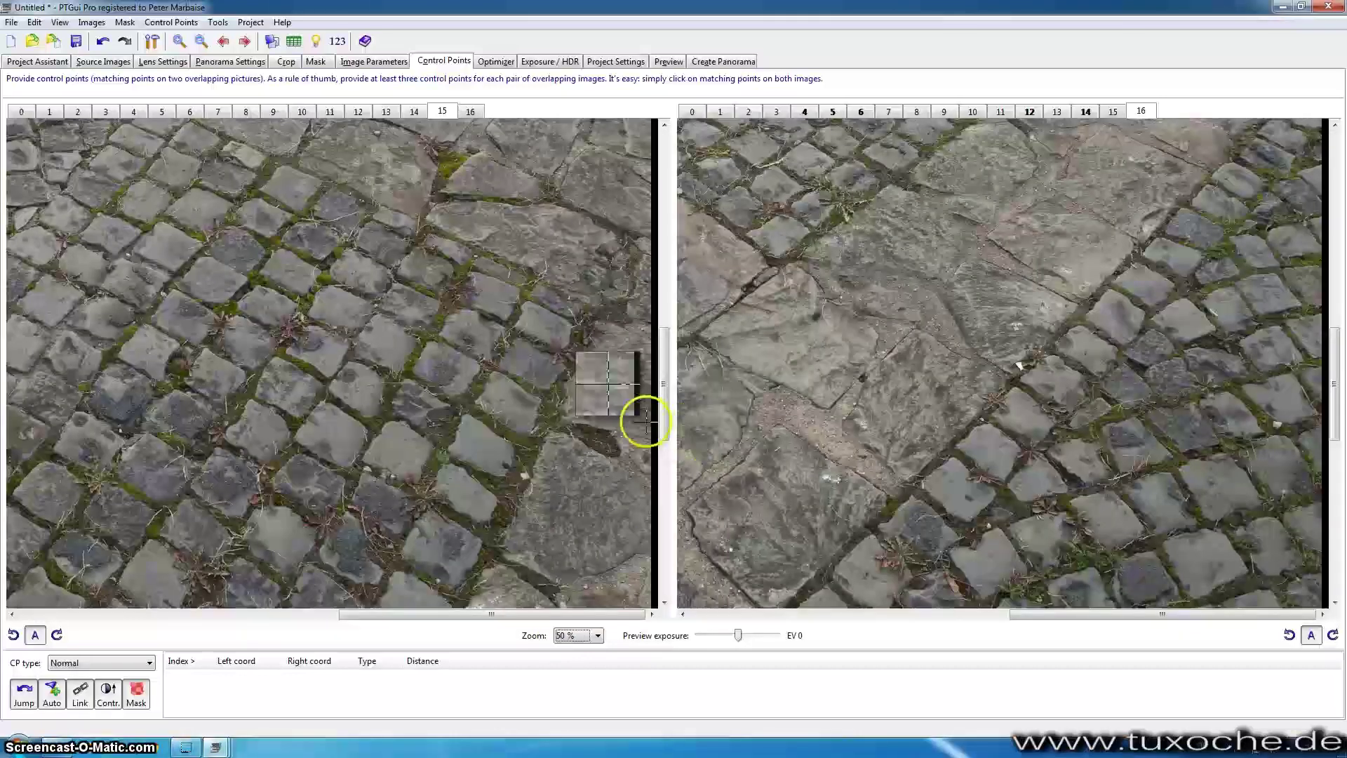
Step: Place three matching control points between images 15 and 16 on the paving stones around the masked tripod leg
drag(661, 419, 661, 536)
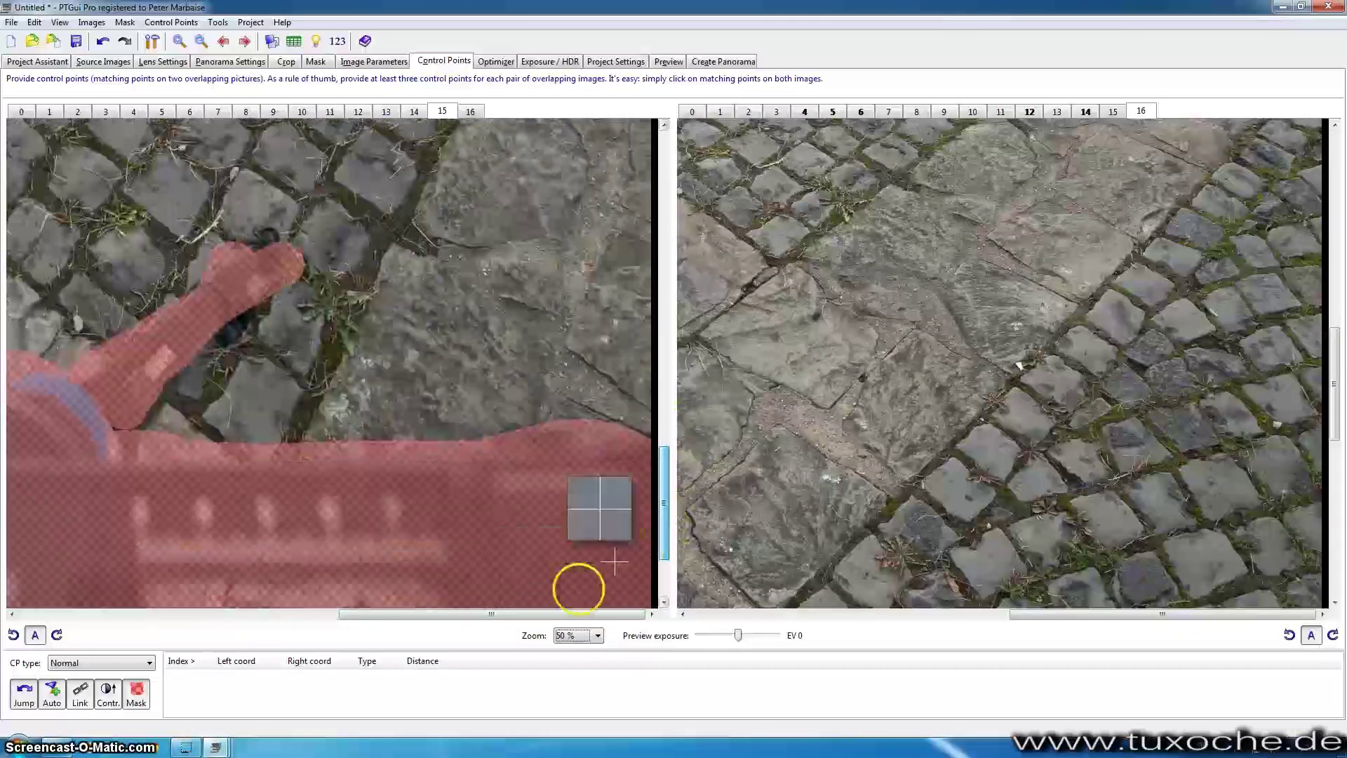
drag(551, 616, 259, 614)
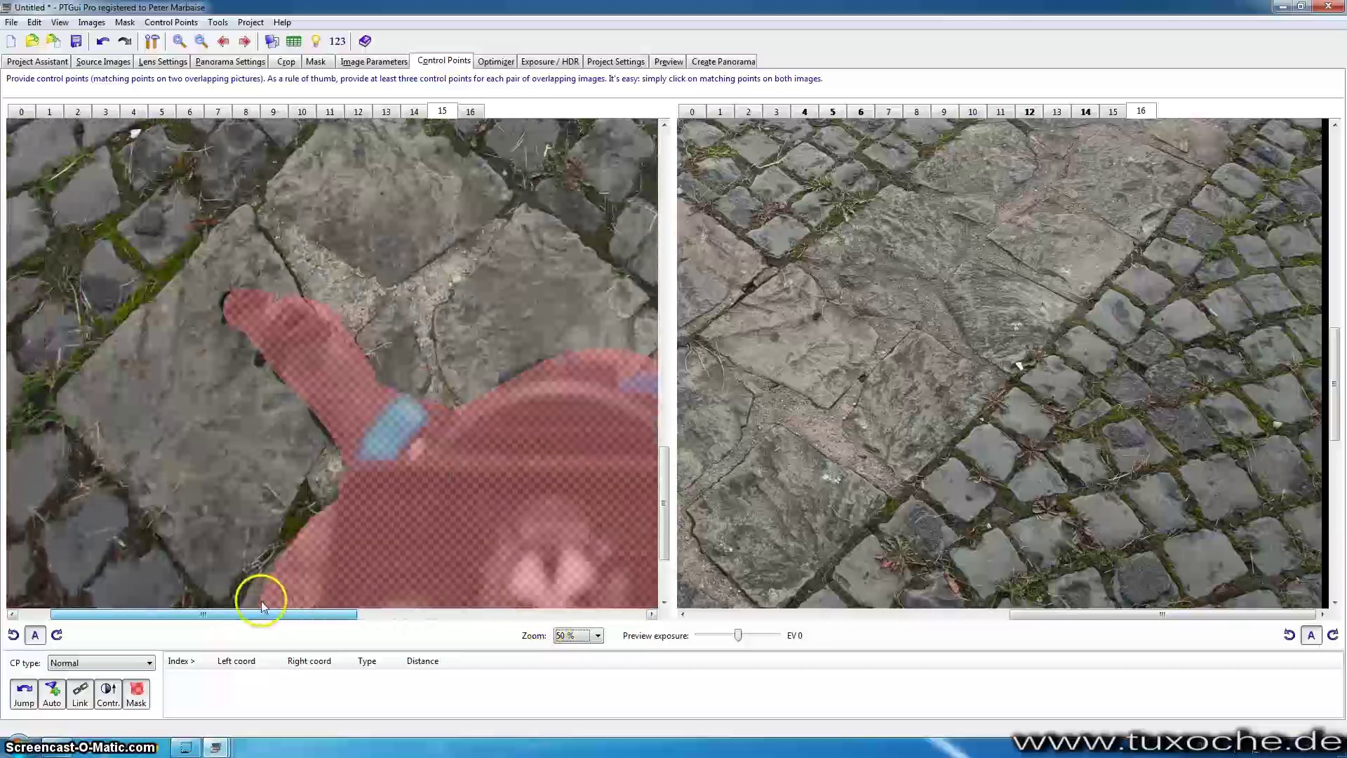
mouse_move(1333, 351)
mouse_down()
mouse_move(1334, 375)
mouse_move(1335, 355)
mouse_up()
drag(1144, 617, 899, 638)
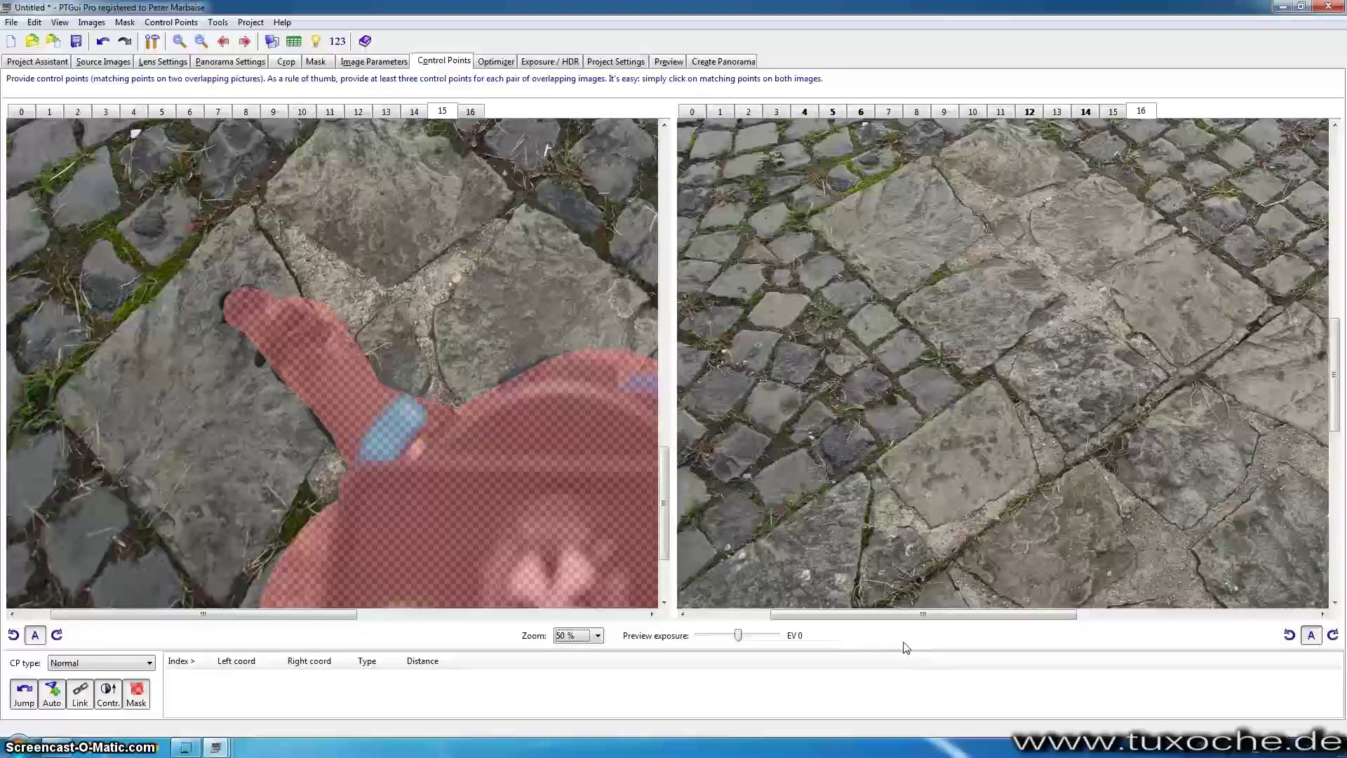
mouse_move(949, 570)
mouse_down()
mouse_move(1001, 307)
mouse_move(1025, 327)
mouse_move(967, 150)
mouse_move(930, 144)
mouse_move(935, 159)
mouse_up()
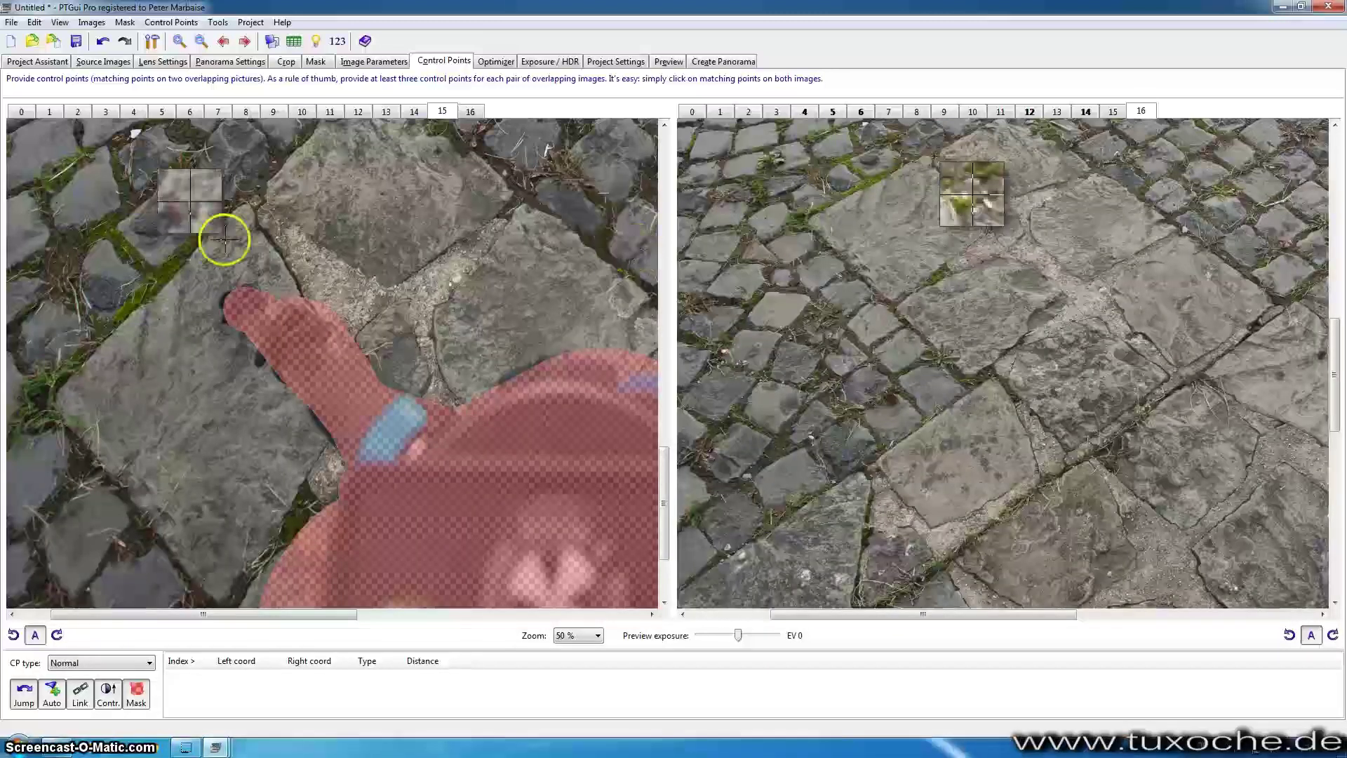
drag(245, 204, 254, 204)
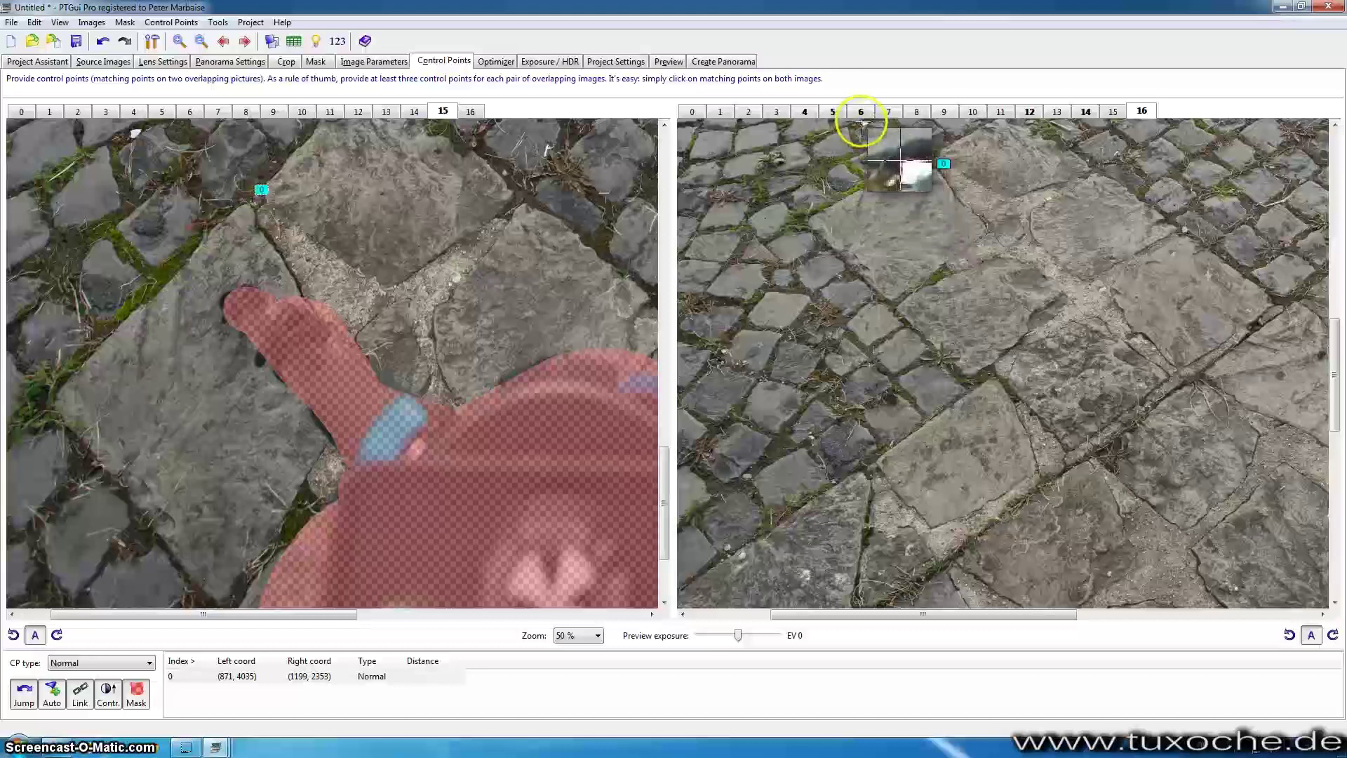
click(863, 125)
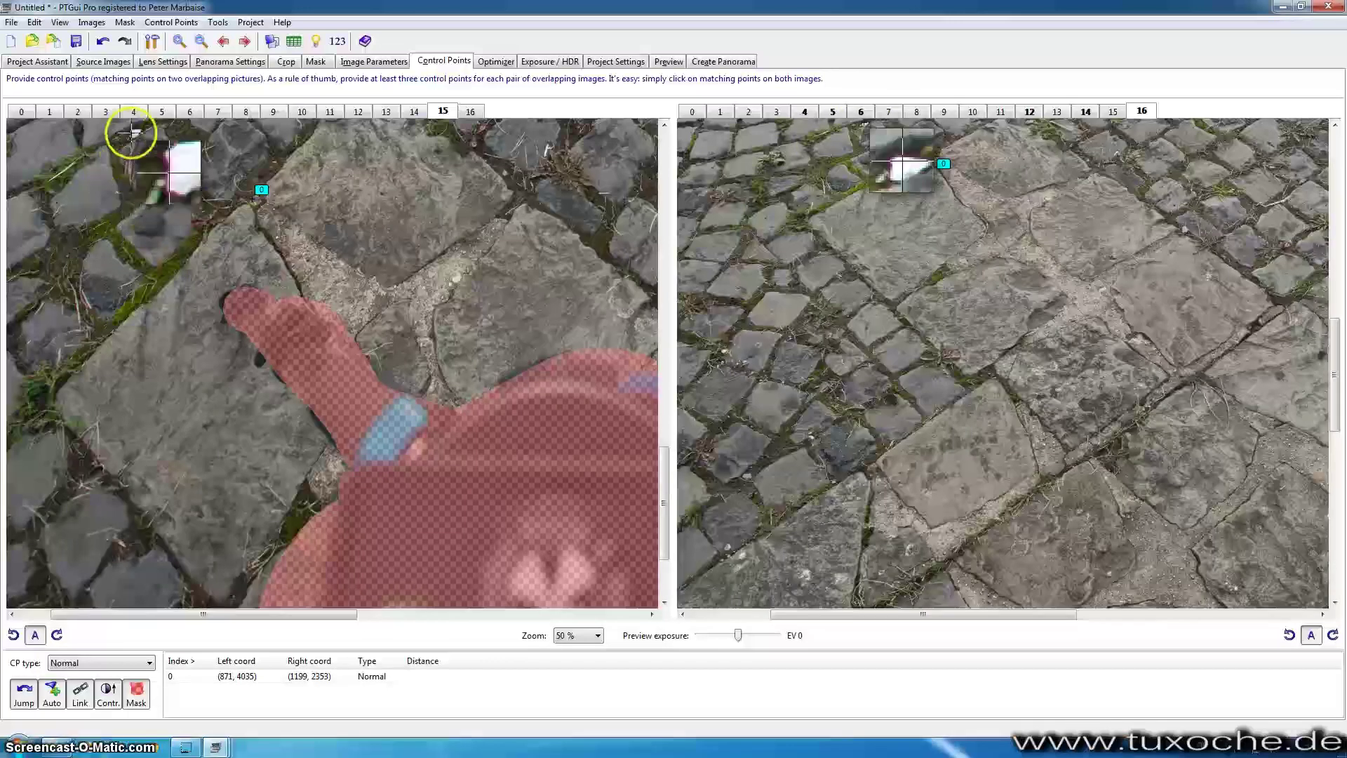
click(137, 132)
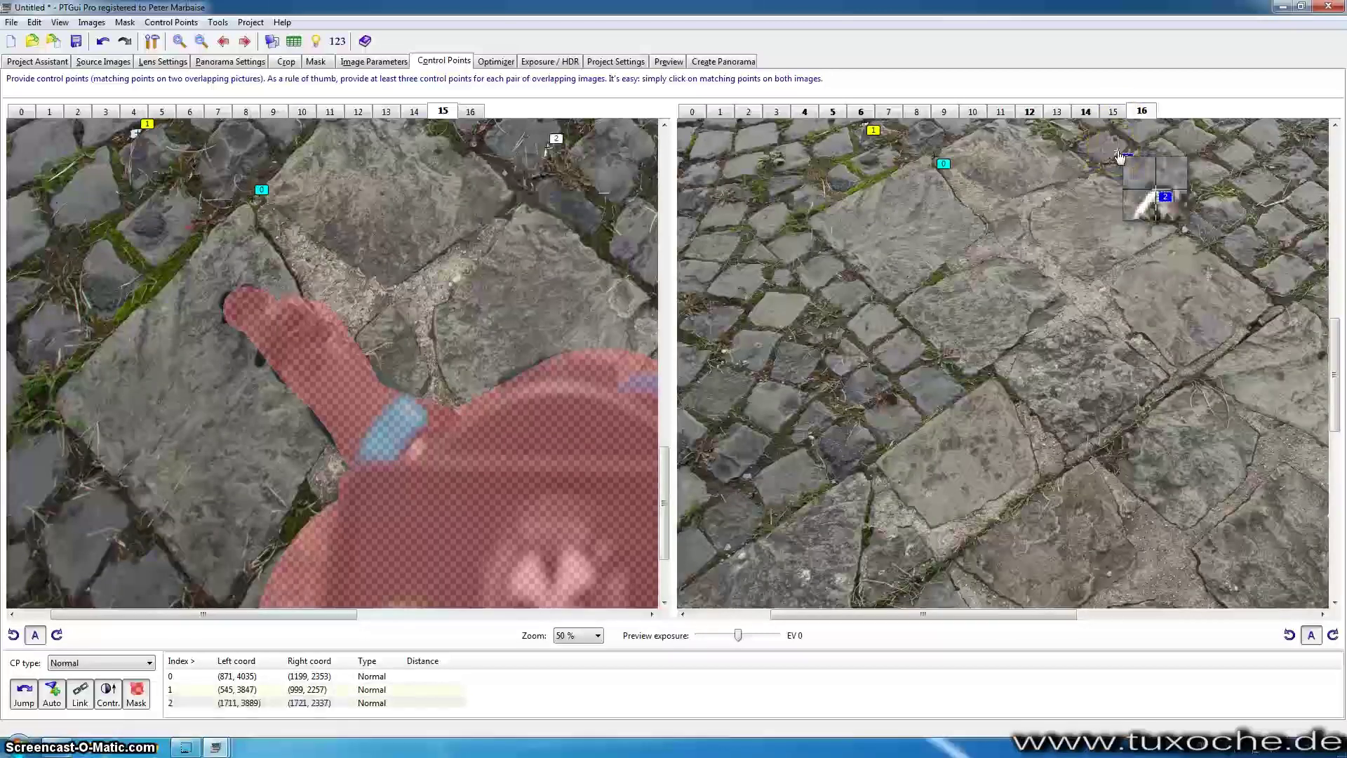
click(597, 636)
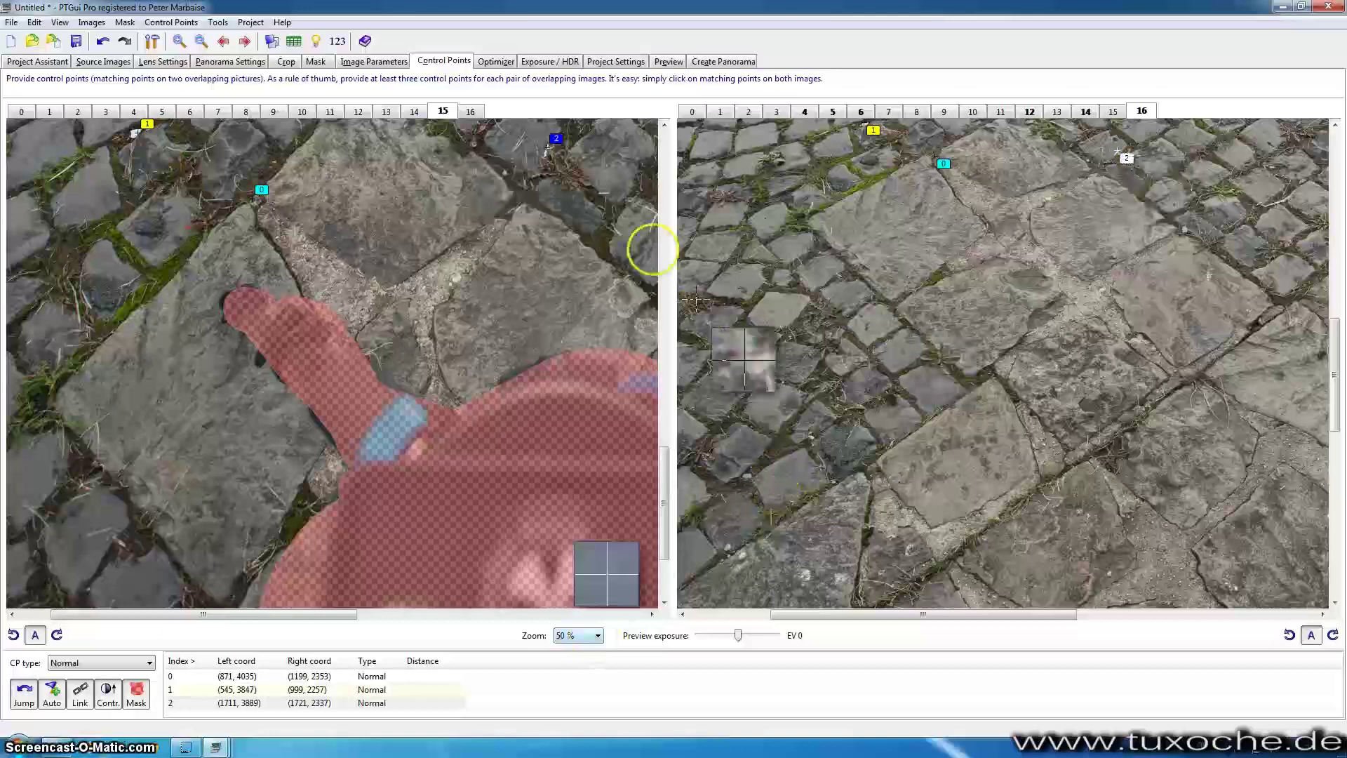